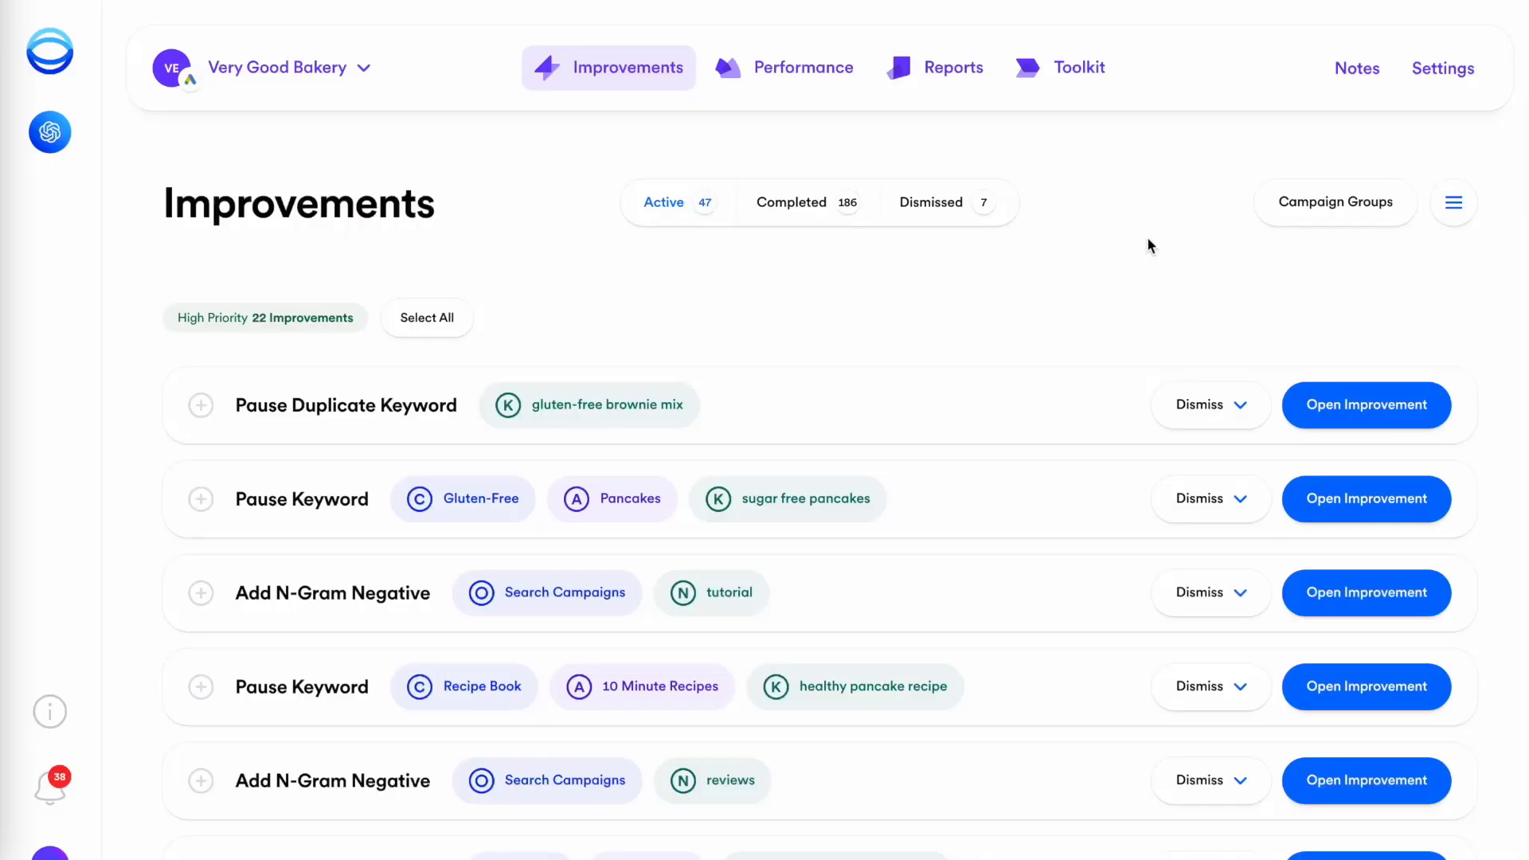
Scroll the Opteo Improvements page to the 22 high-priority improvements for the Very Good Bakery account
scroll(1147, 236, down, 3)
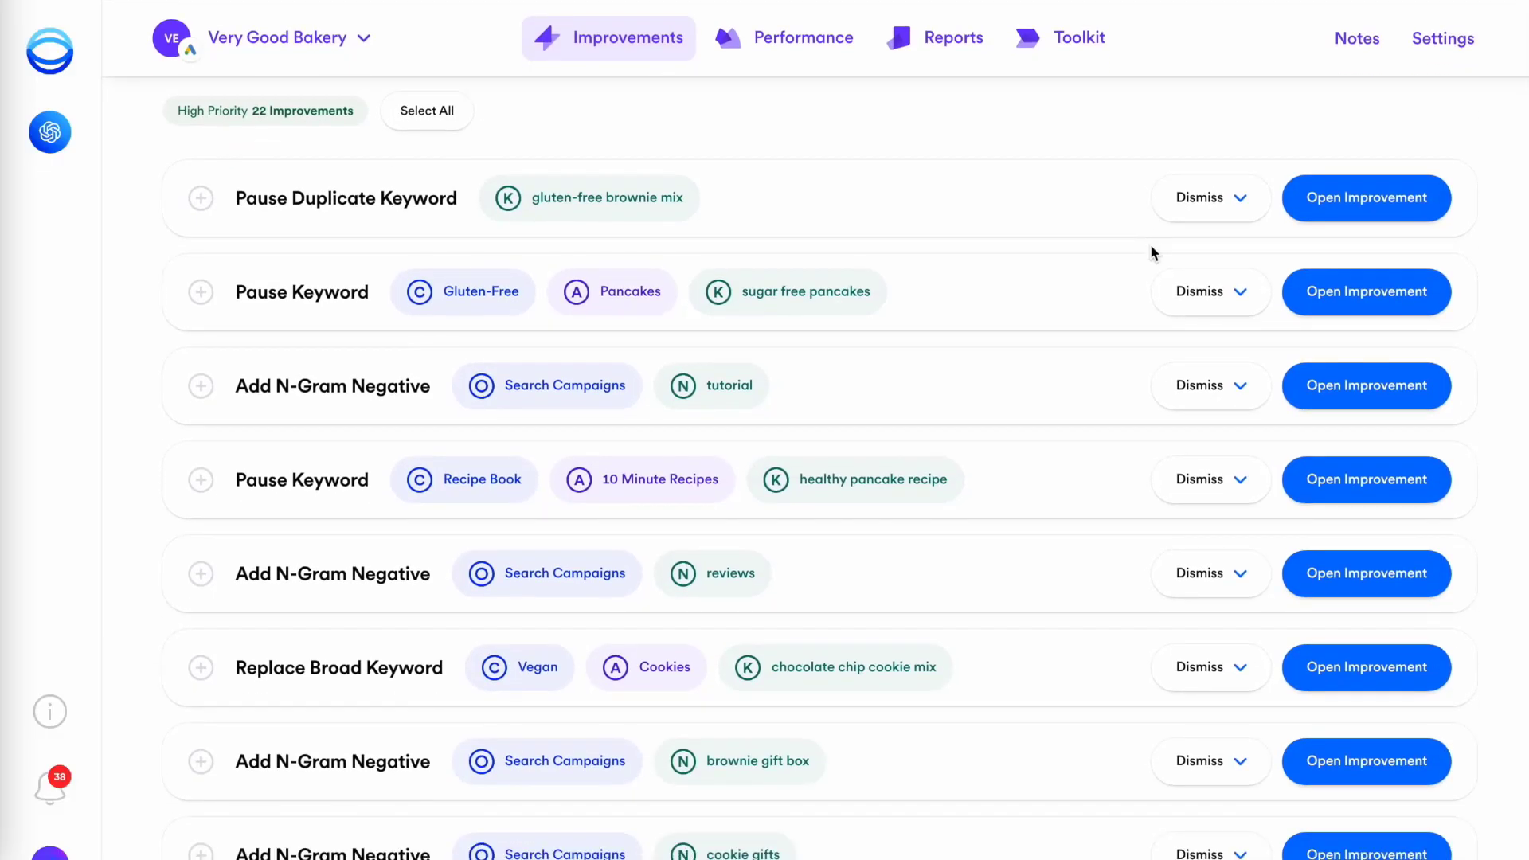
Open the 'reviews' Add N-Gram Negative improvement, review its statistics, and add it as a negative keyword
click(1341, 581)
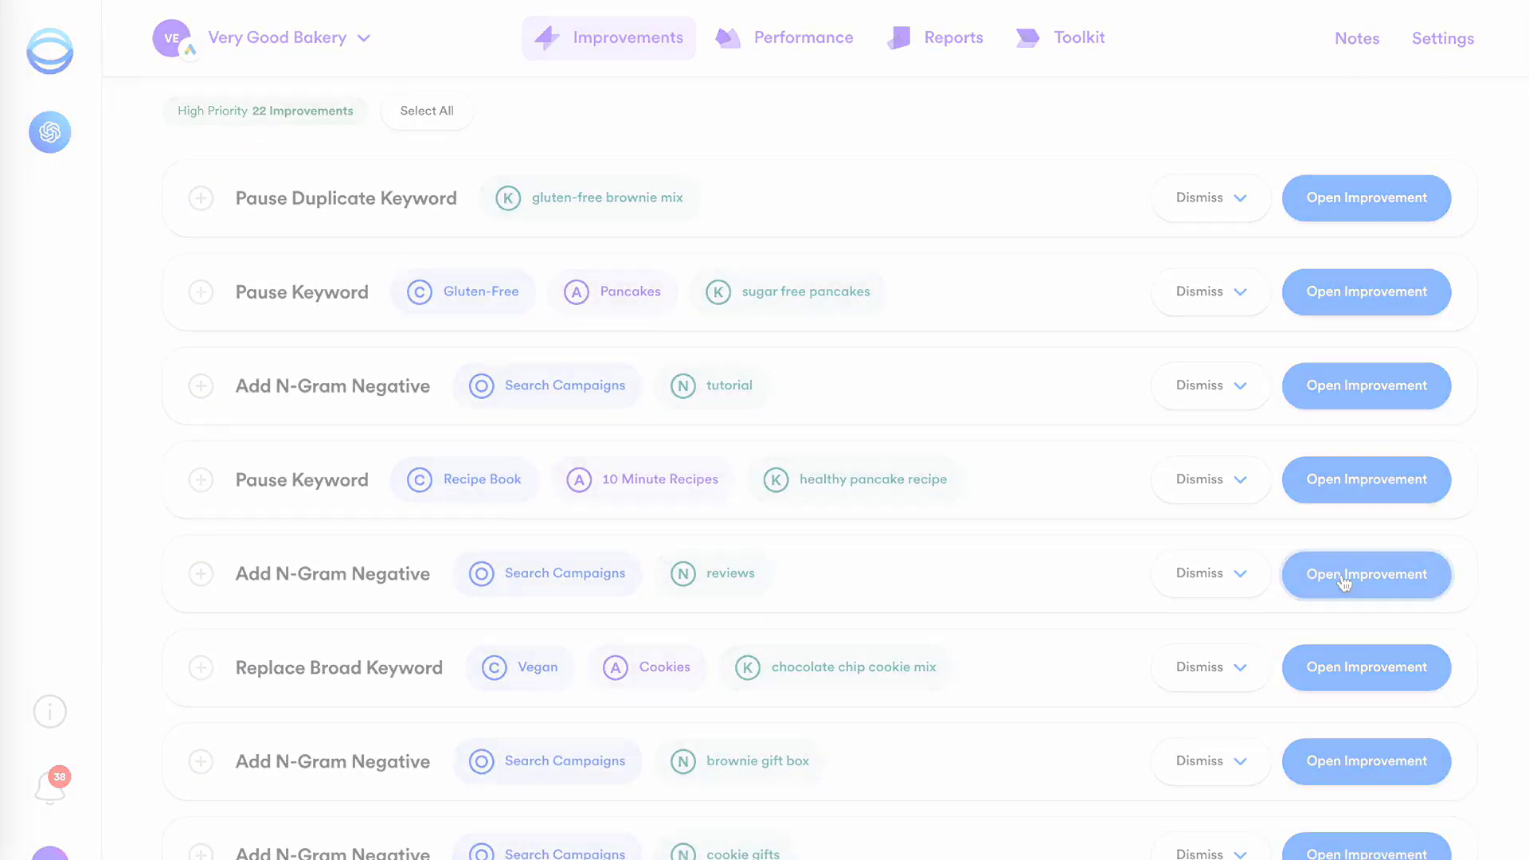
scroll(1310, 103, down, 10)
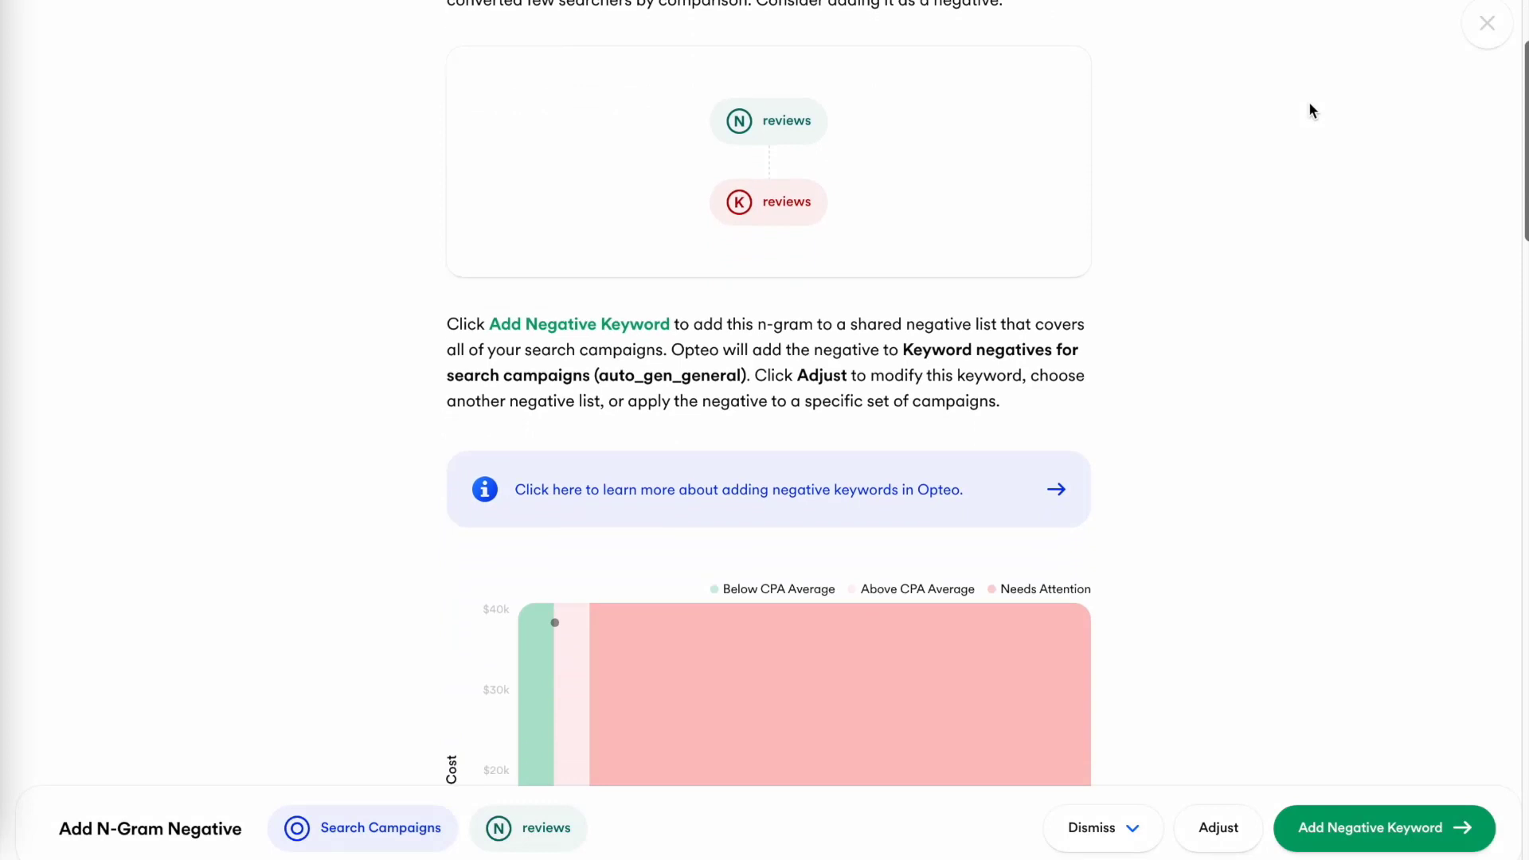
scroll(1311, 104, down, 10)
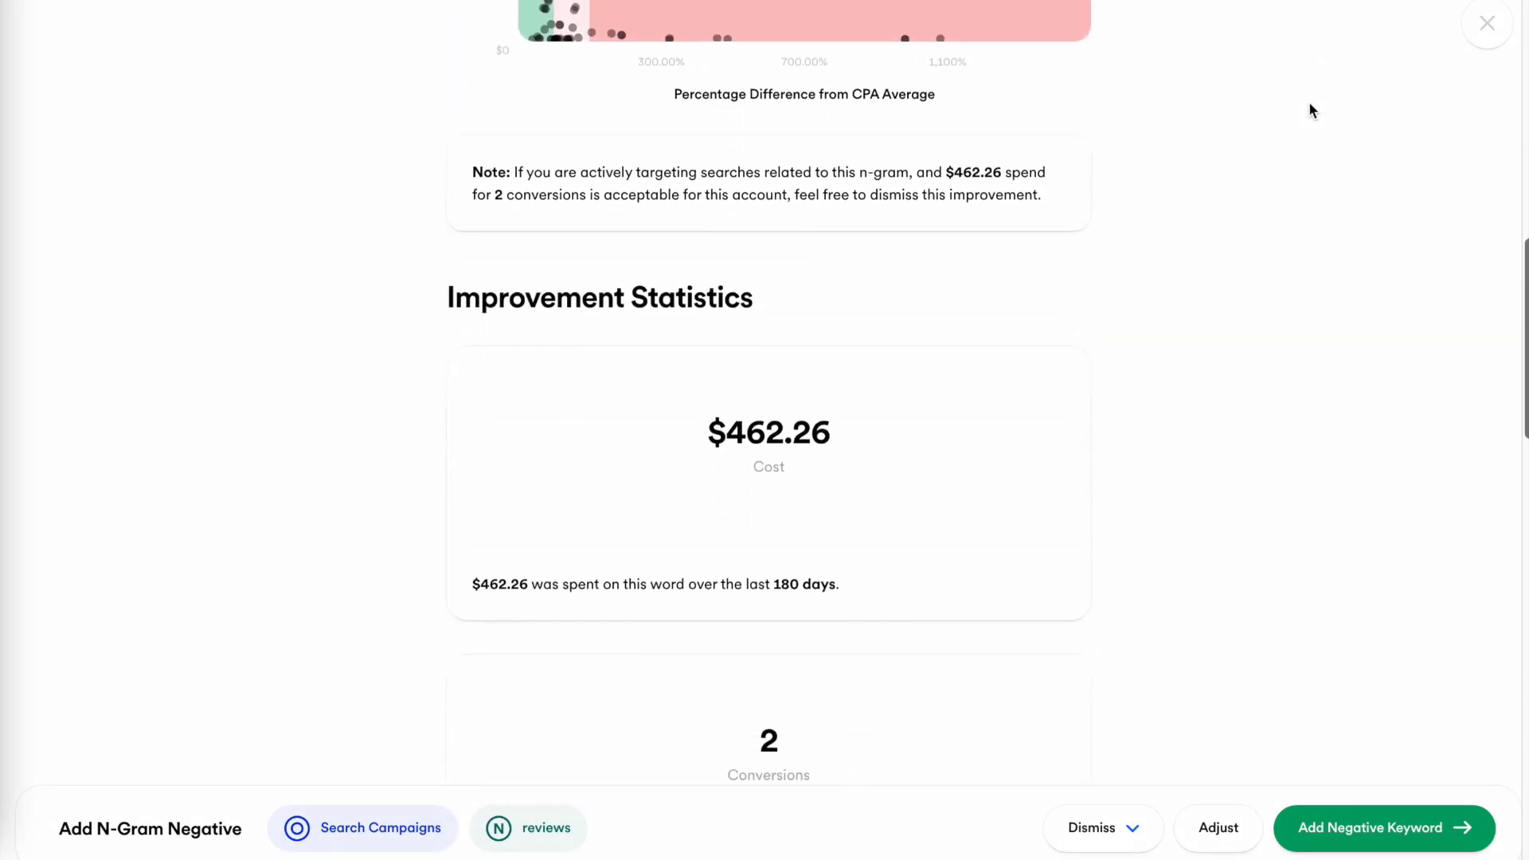
scroll(1313, 110, down, 11)
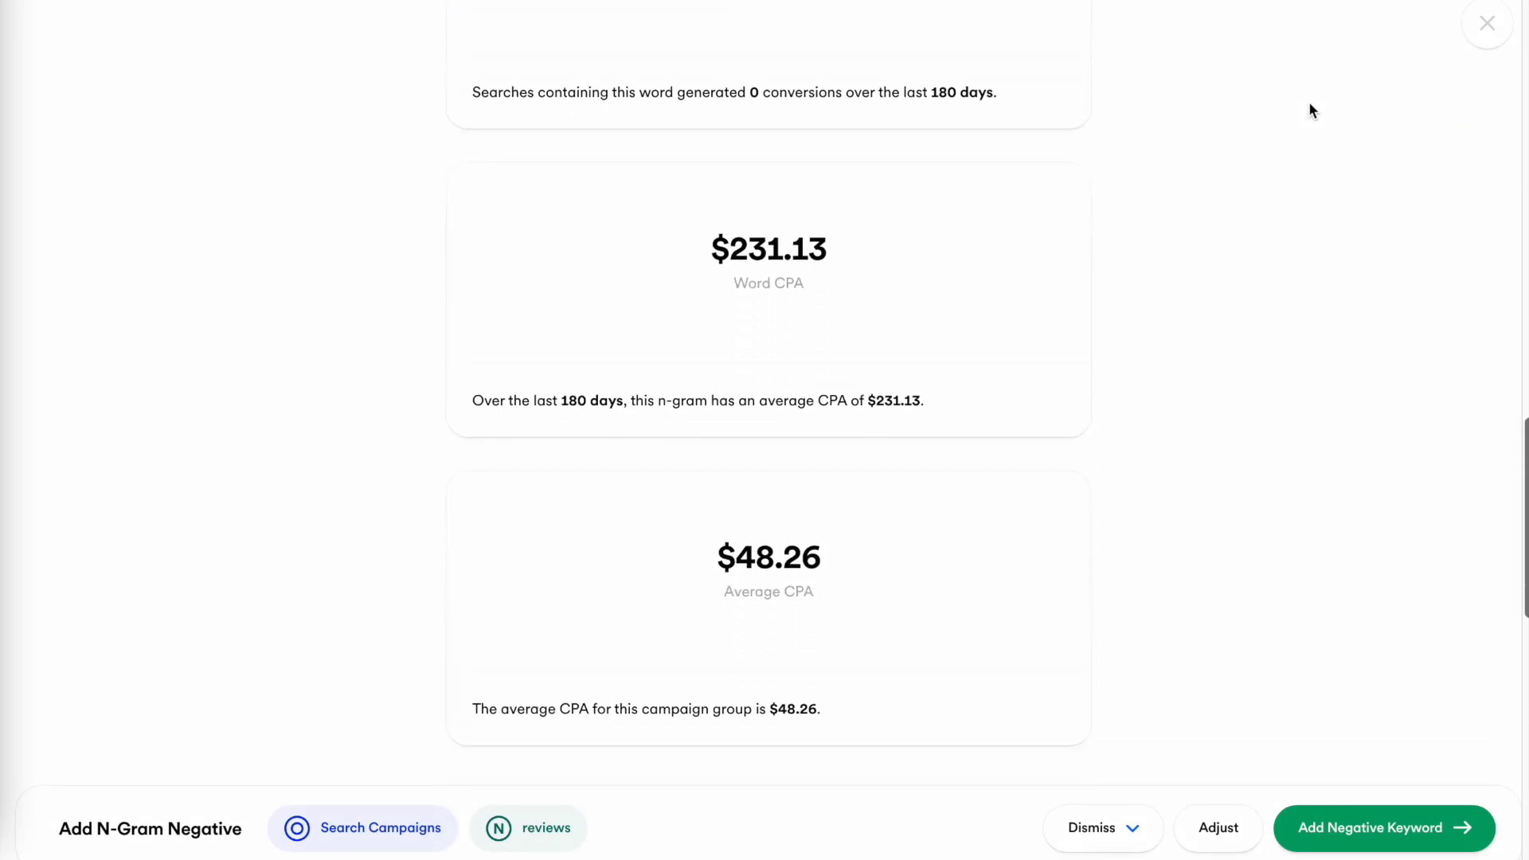
scroll(1313, 110, down, 3)
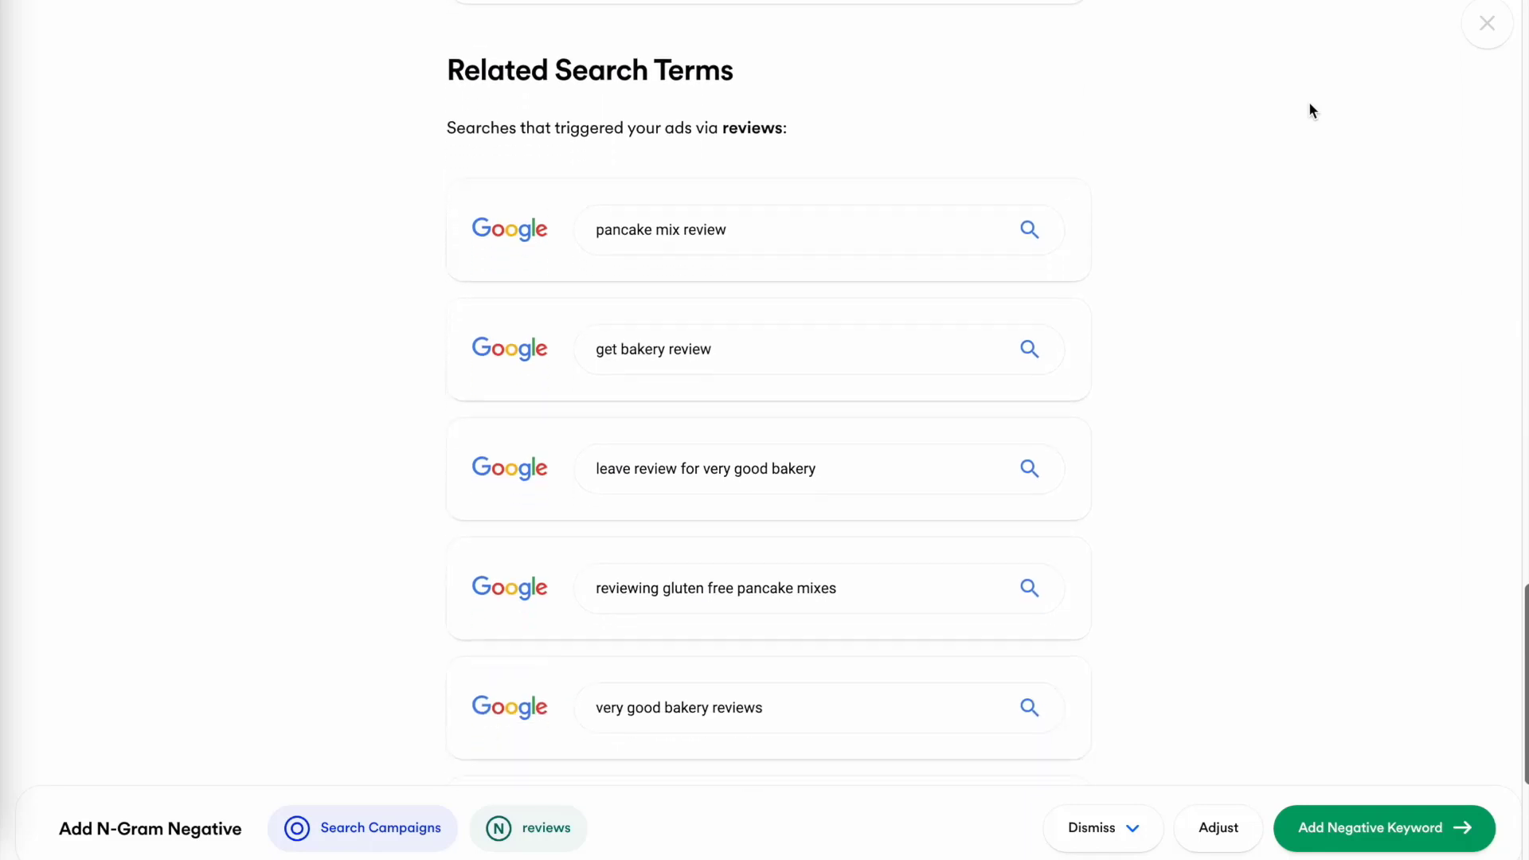
click(1384, 827)
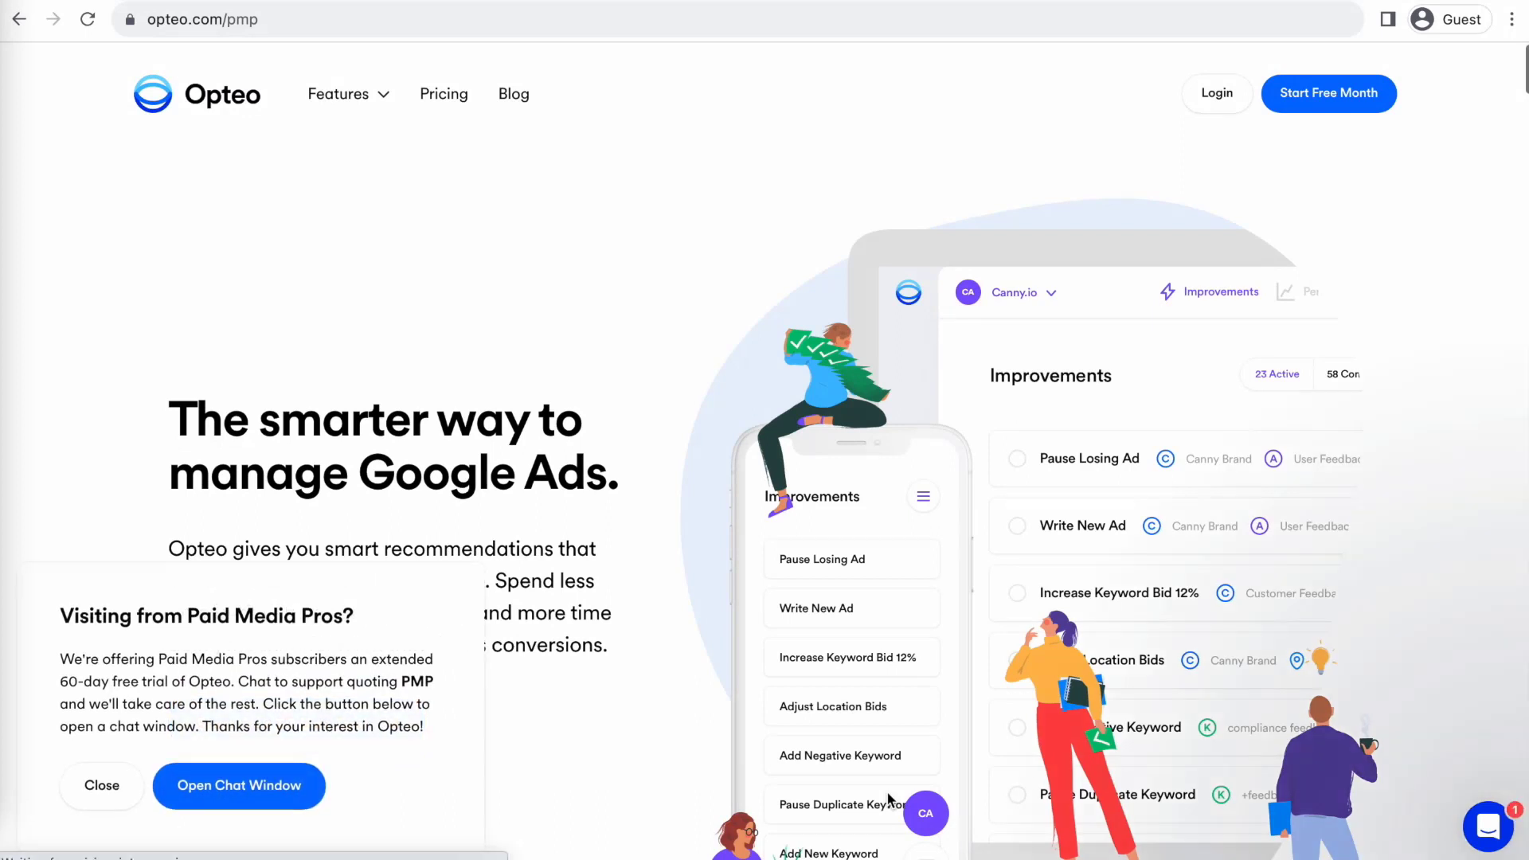
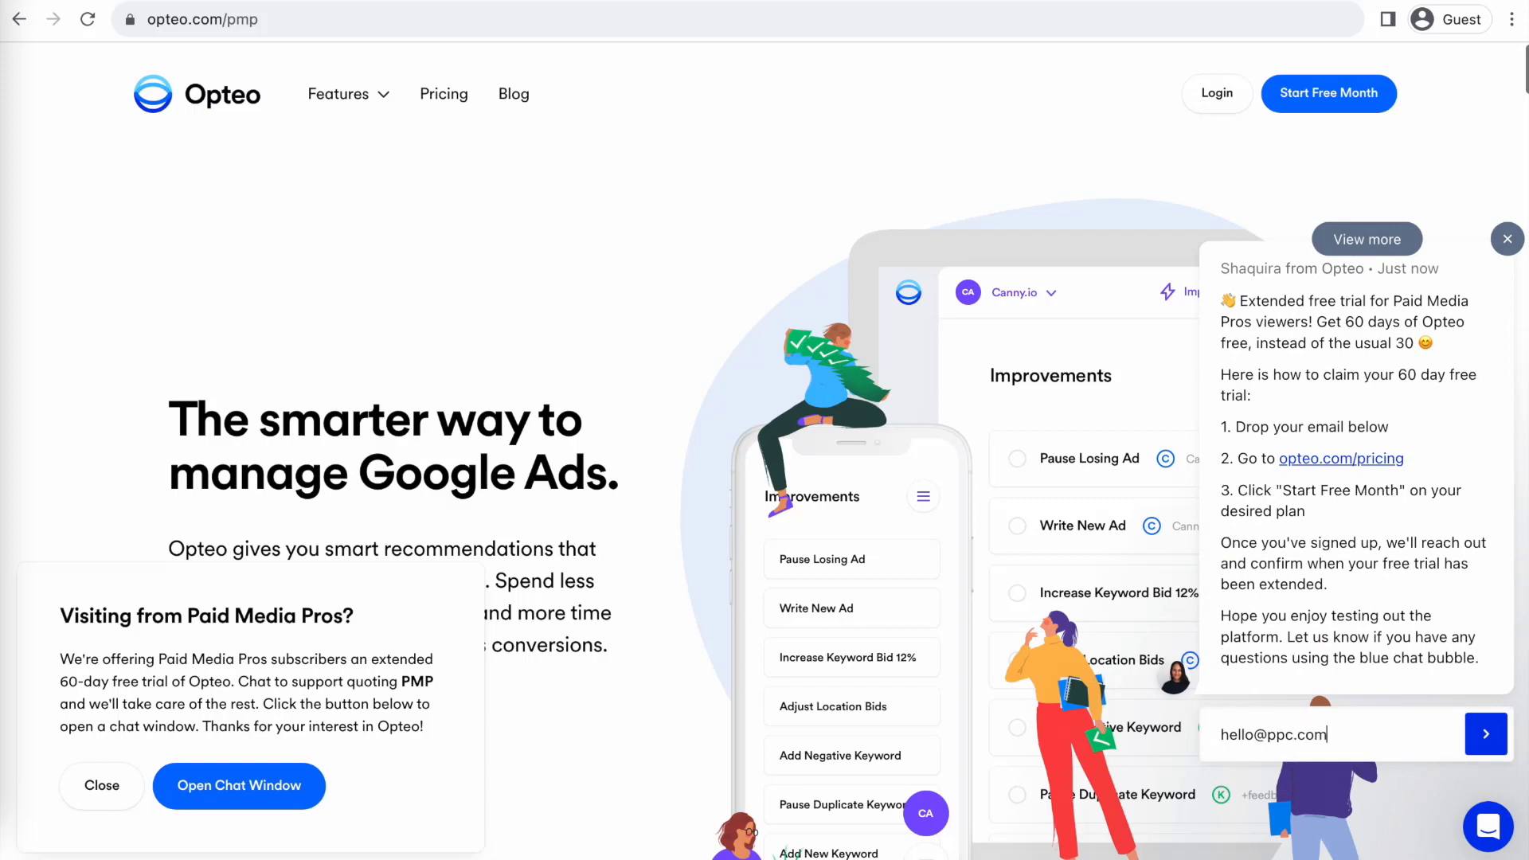
Submit an email address in the opteo.com chat's Email field to claim the 60-day trial
key(Return)
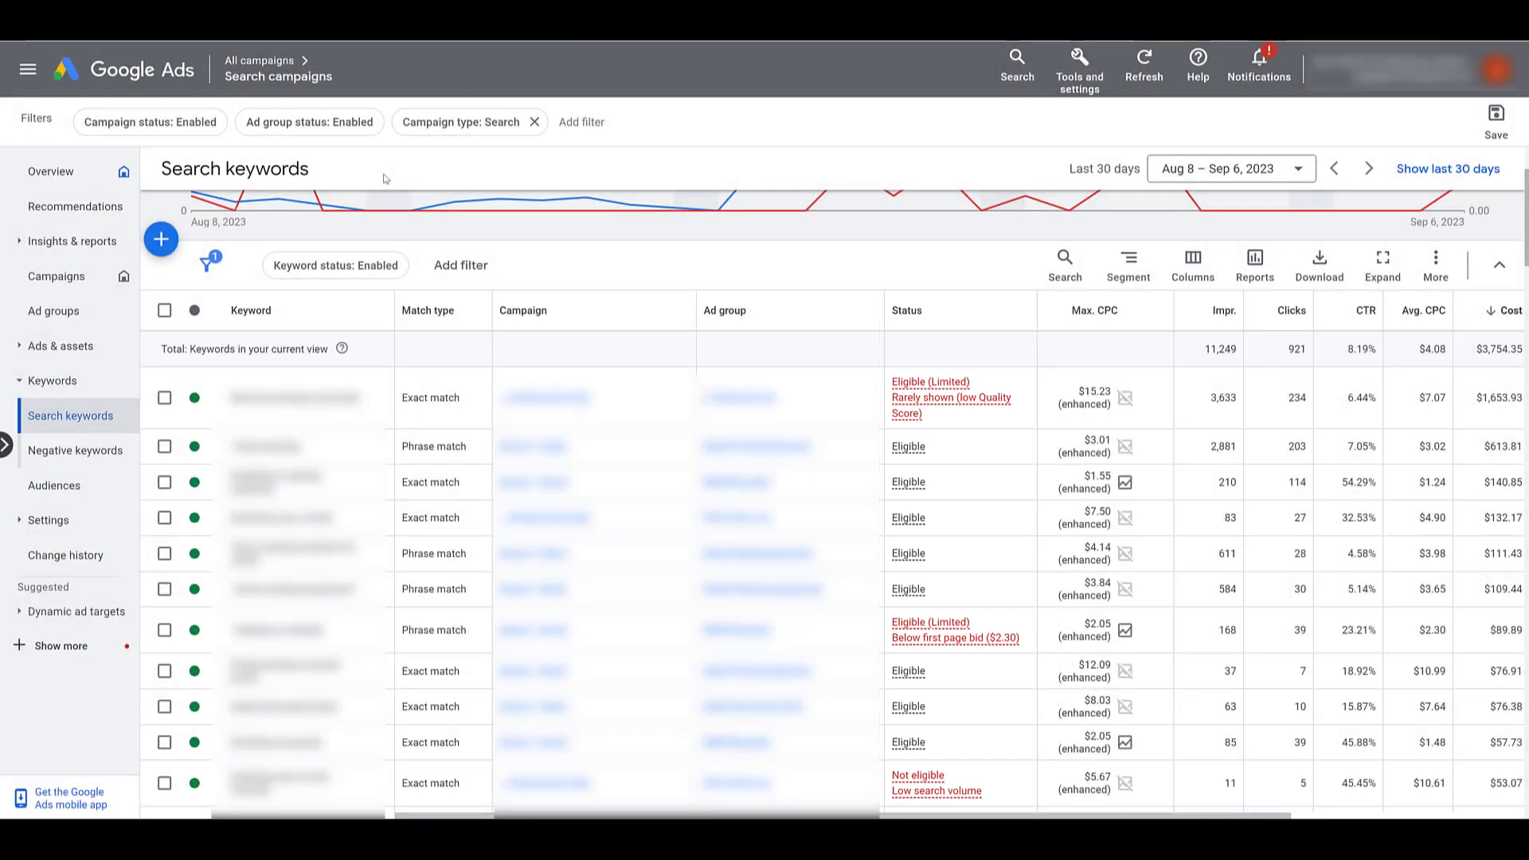
click(1191, 283)
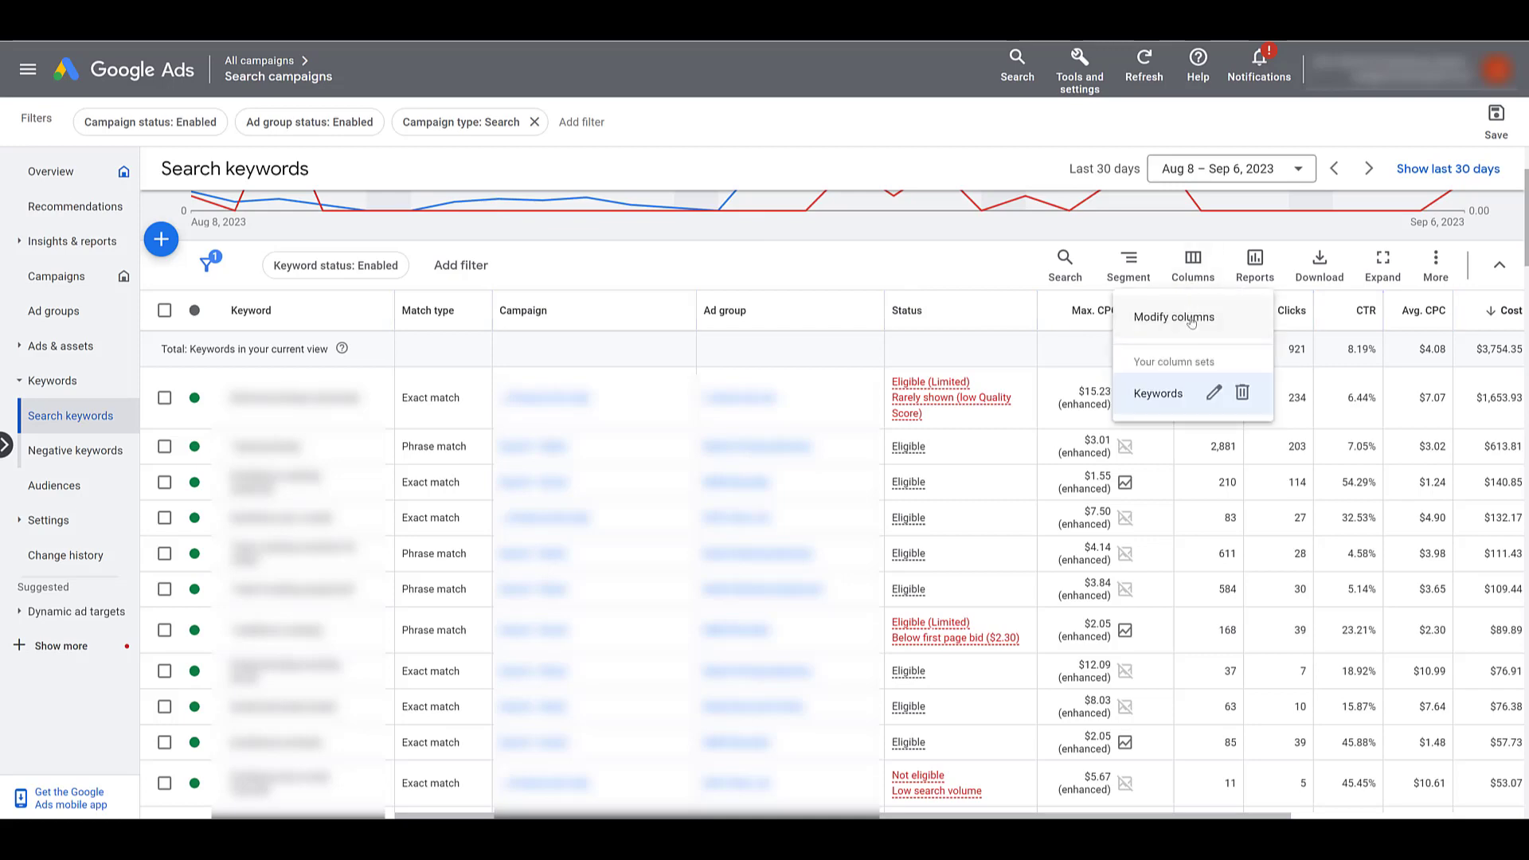
click(1191, 320)
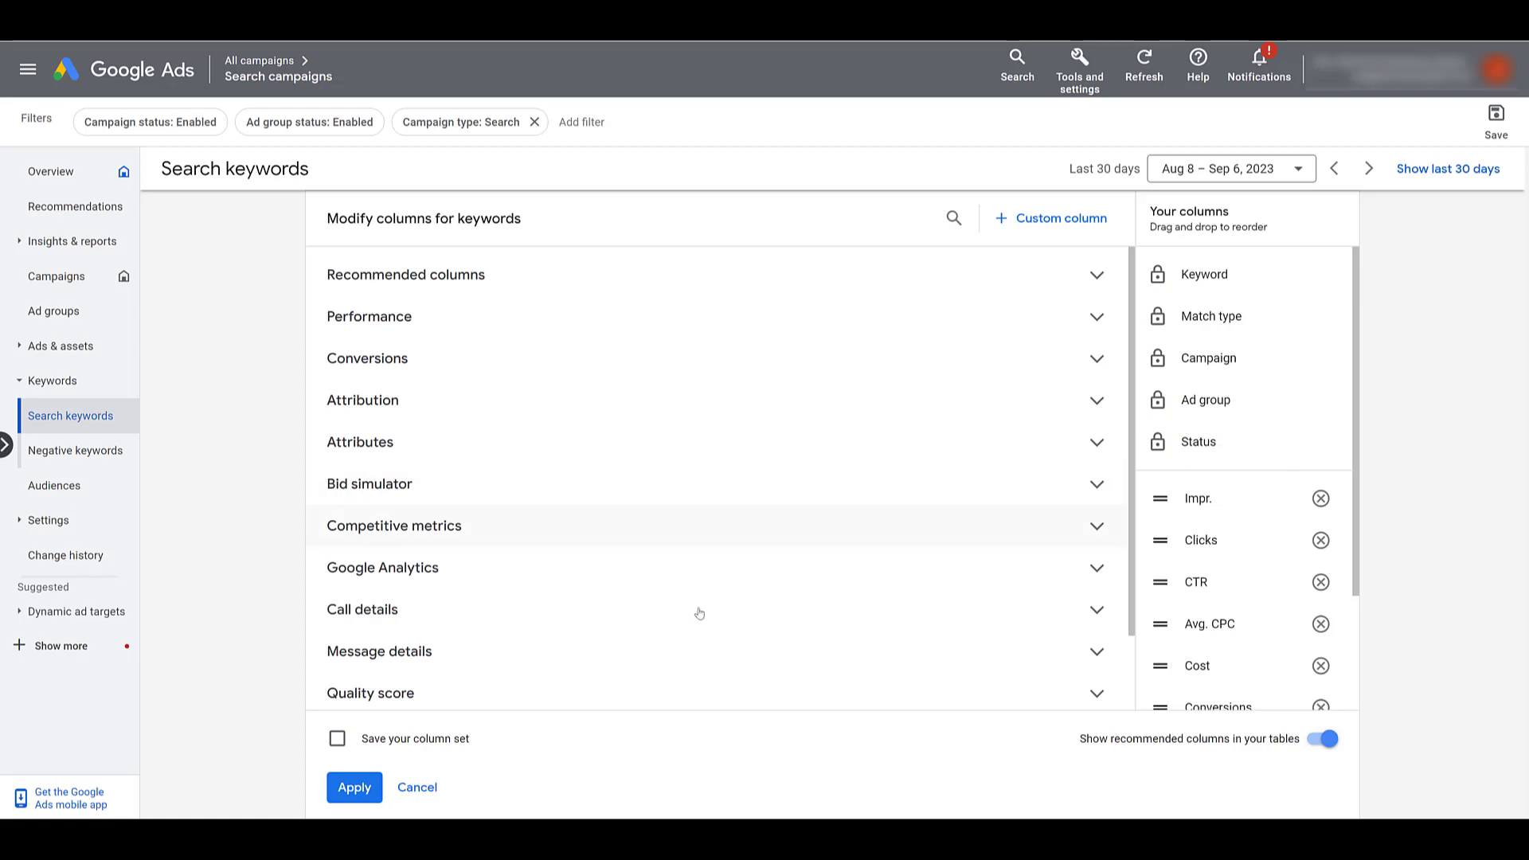
click(427, 789)
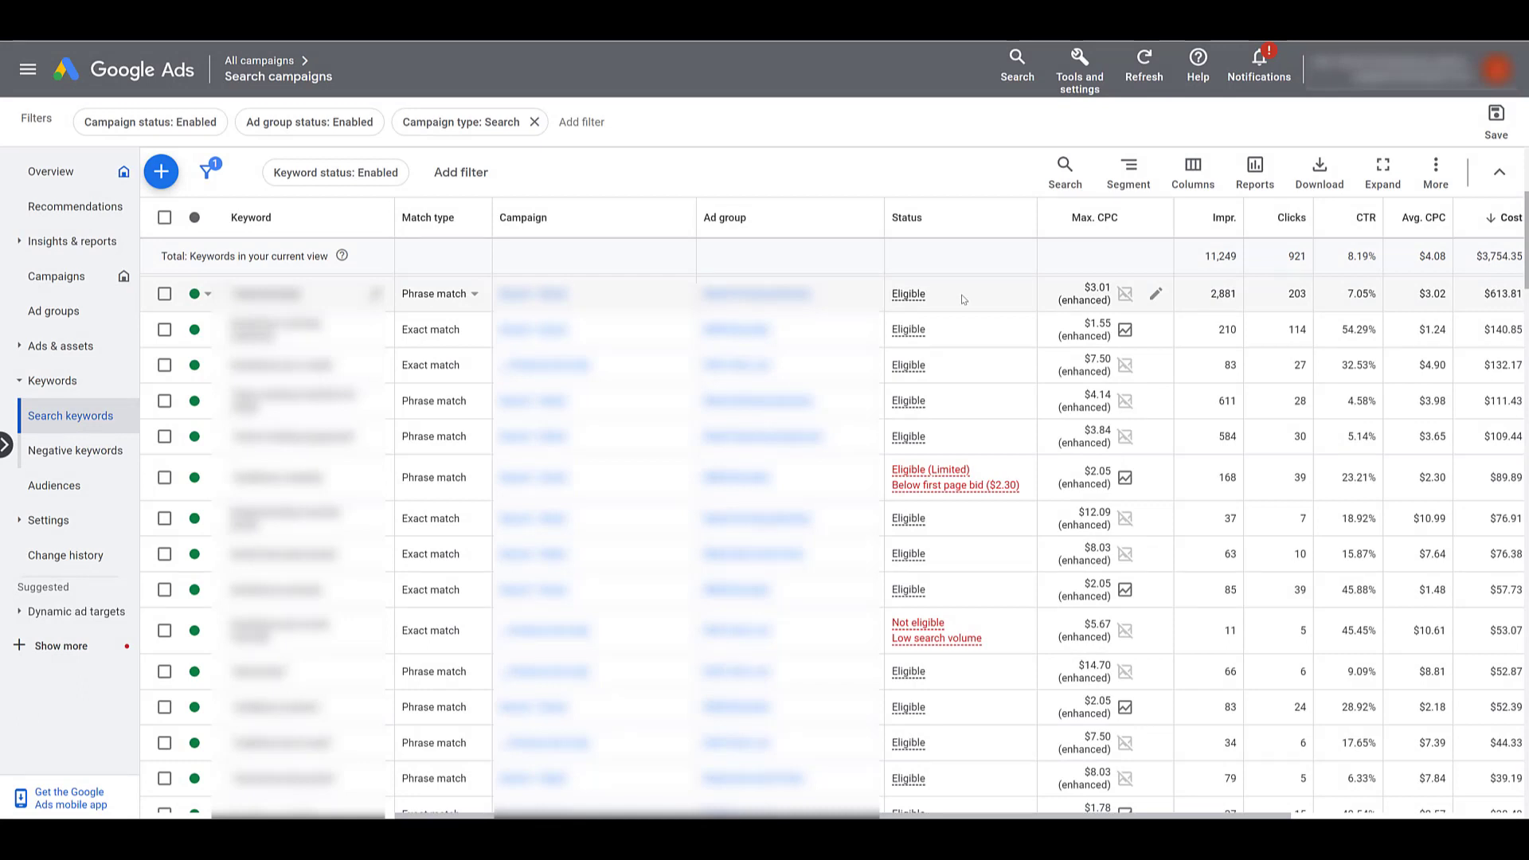
Filter the keywords table to Status Eligible (Limited) and sort it by the Status column
click(471, 174)
text(status)
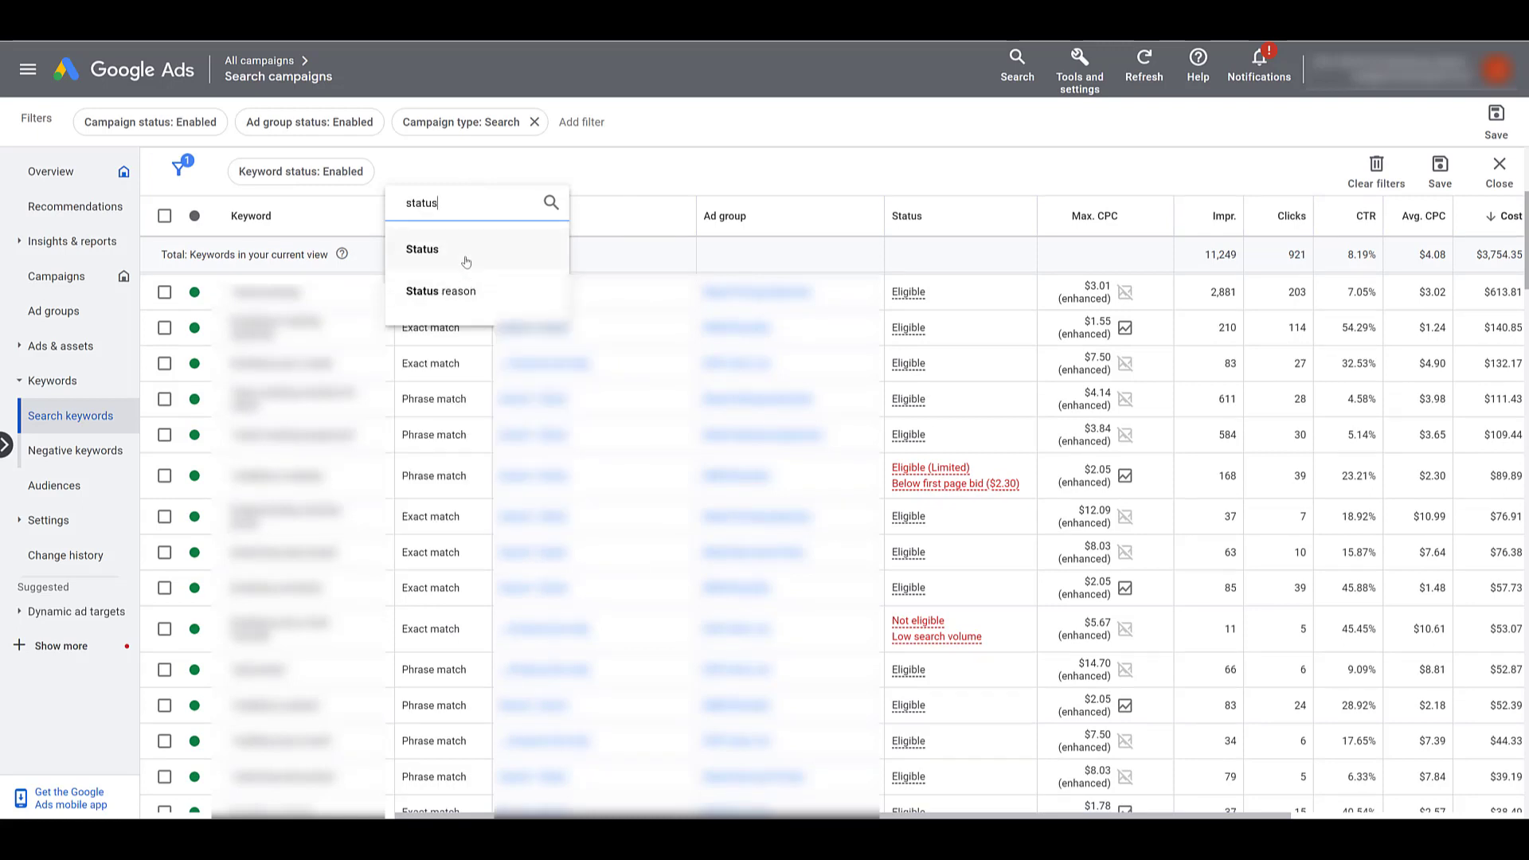
click(462, 253)
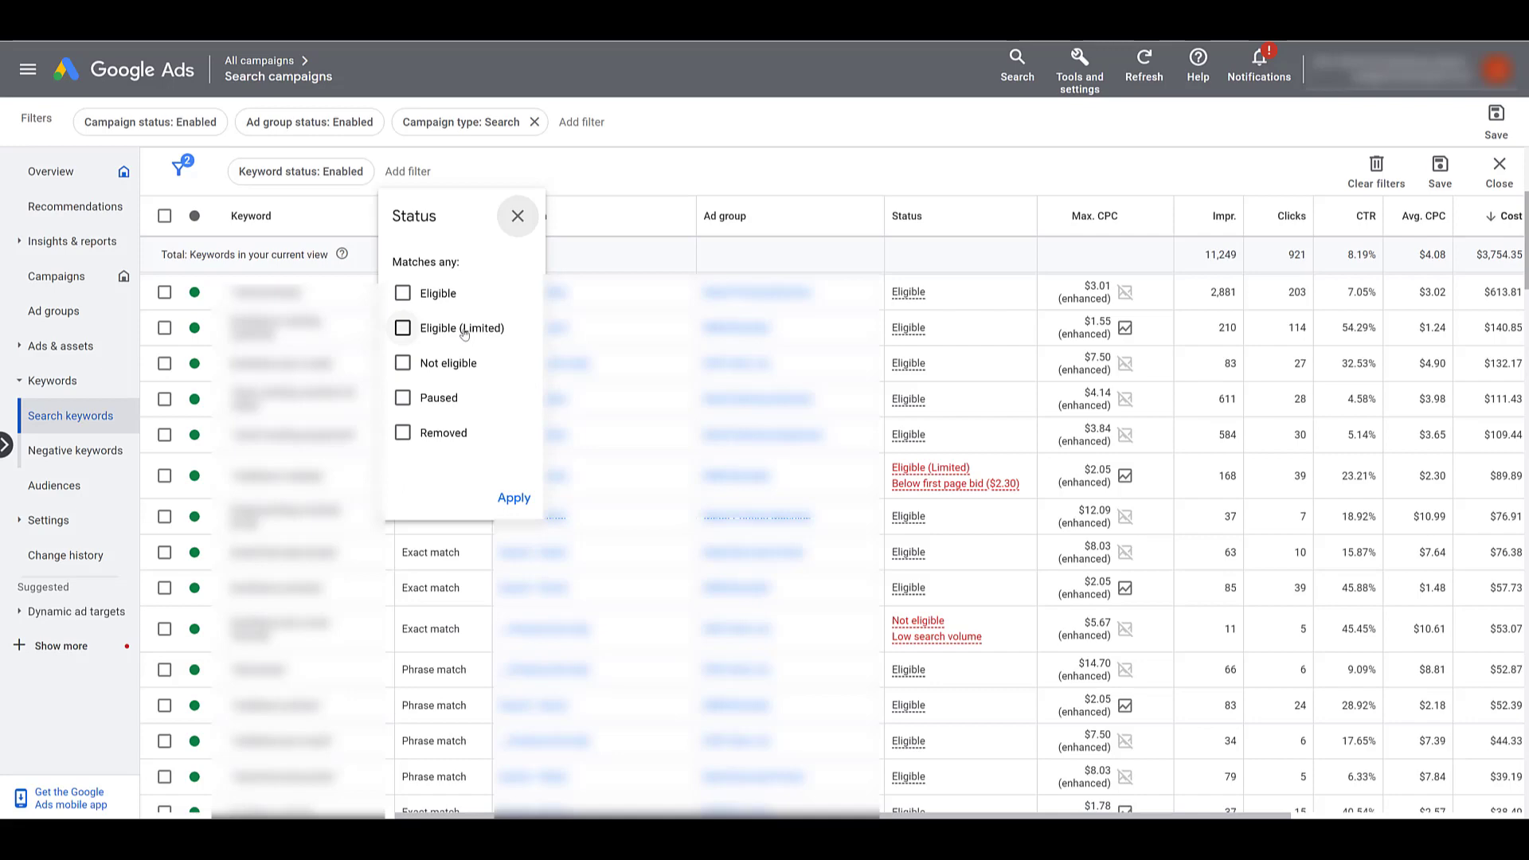
click(465, 332)
click(516, 498)
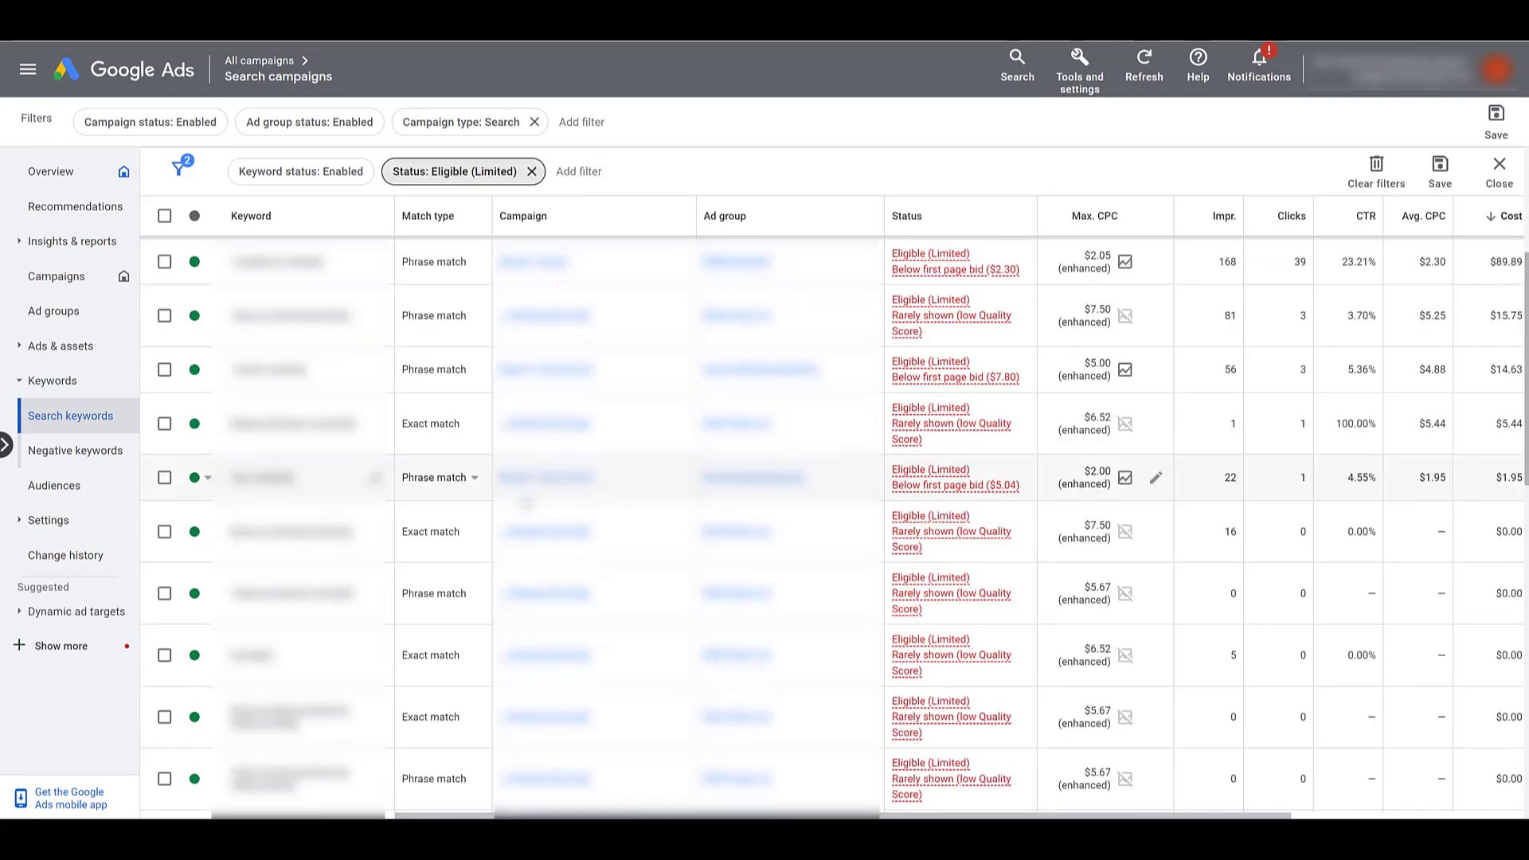
click(1009, 230)
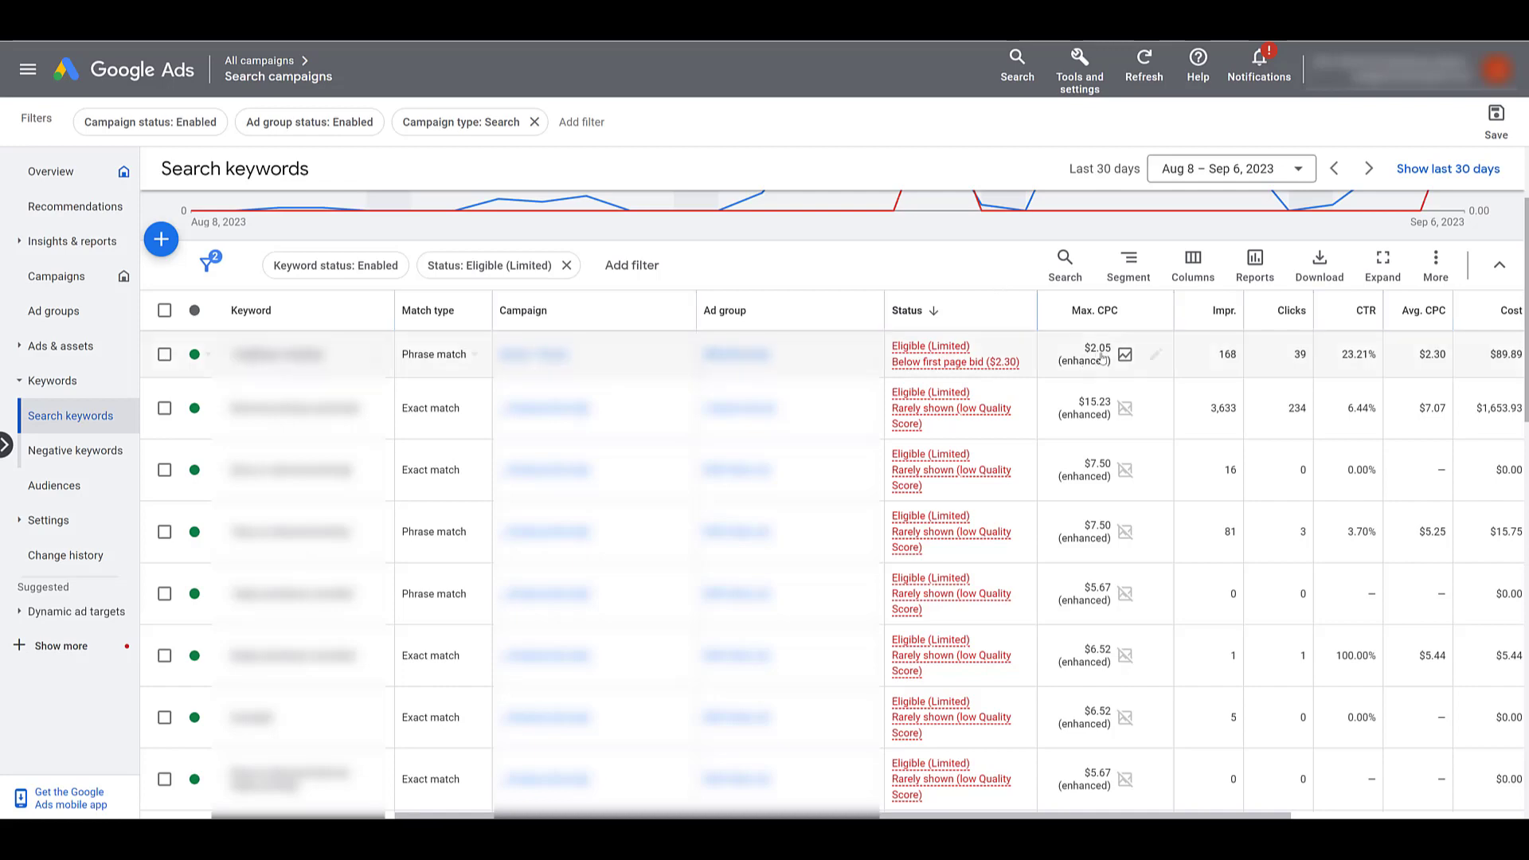
Raise the first limited keyword's max CPC bid from $2.05 to $3.00
click(1156, 354)
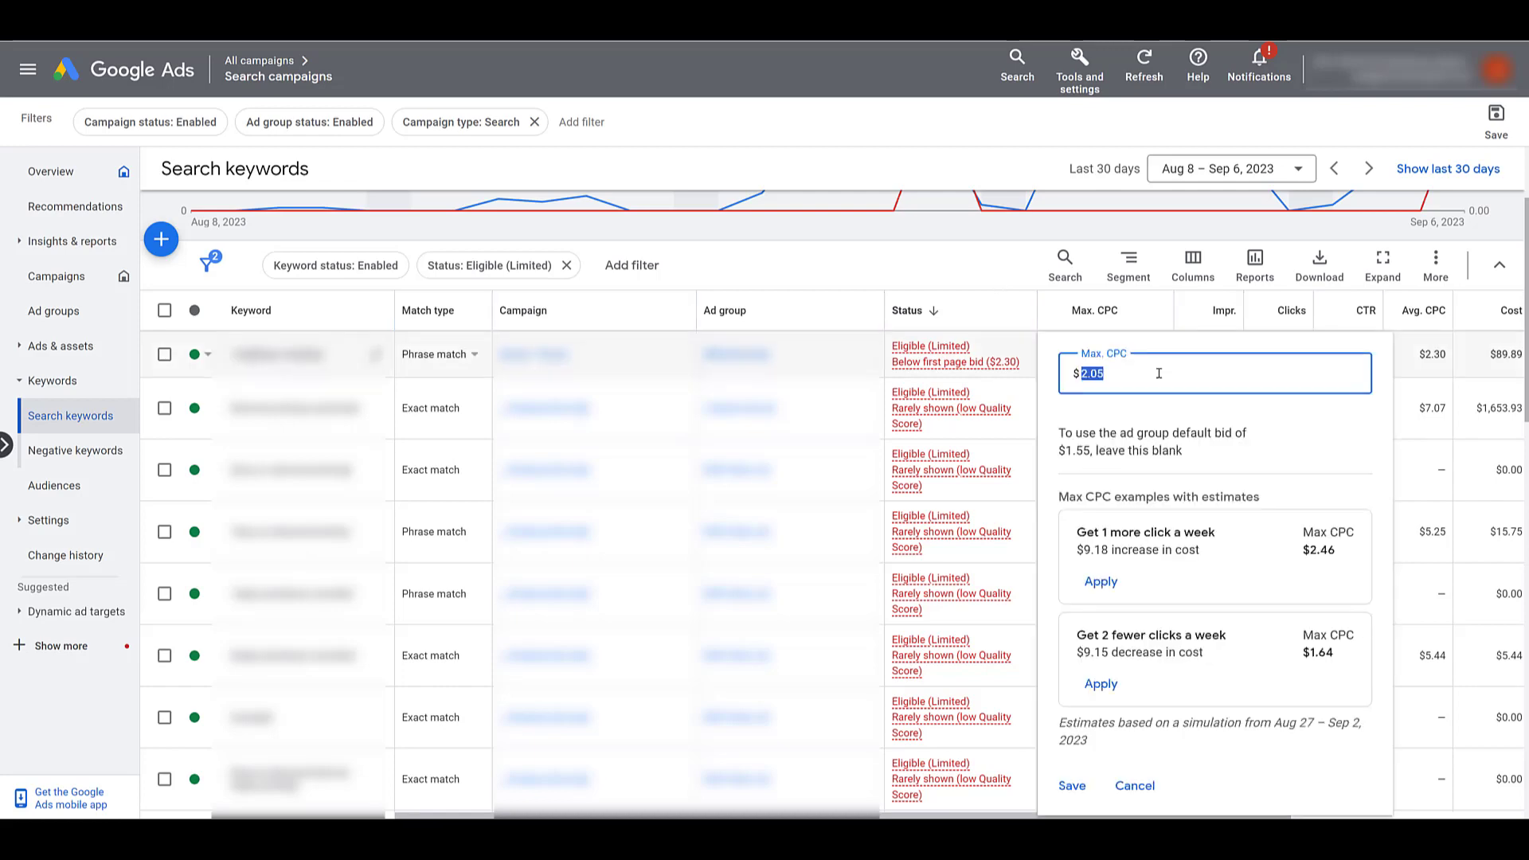
text(3)
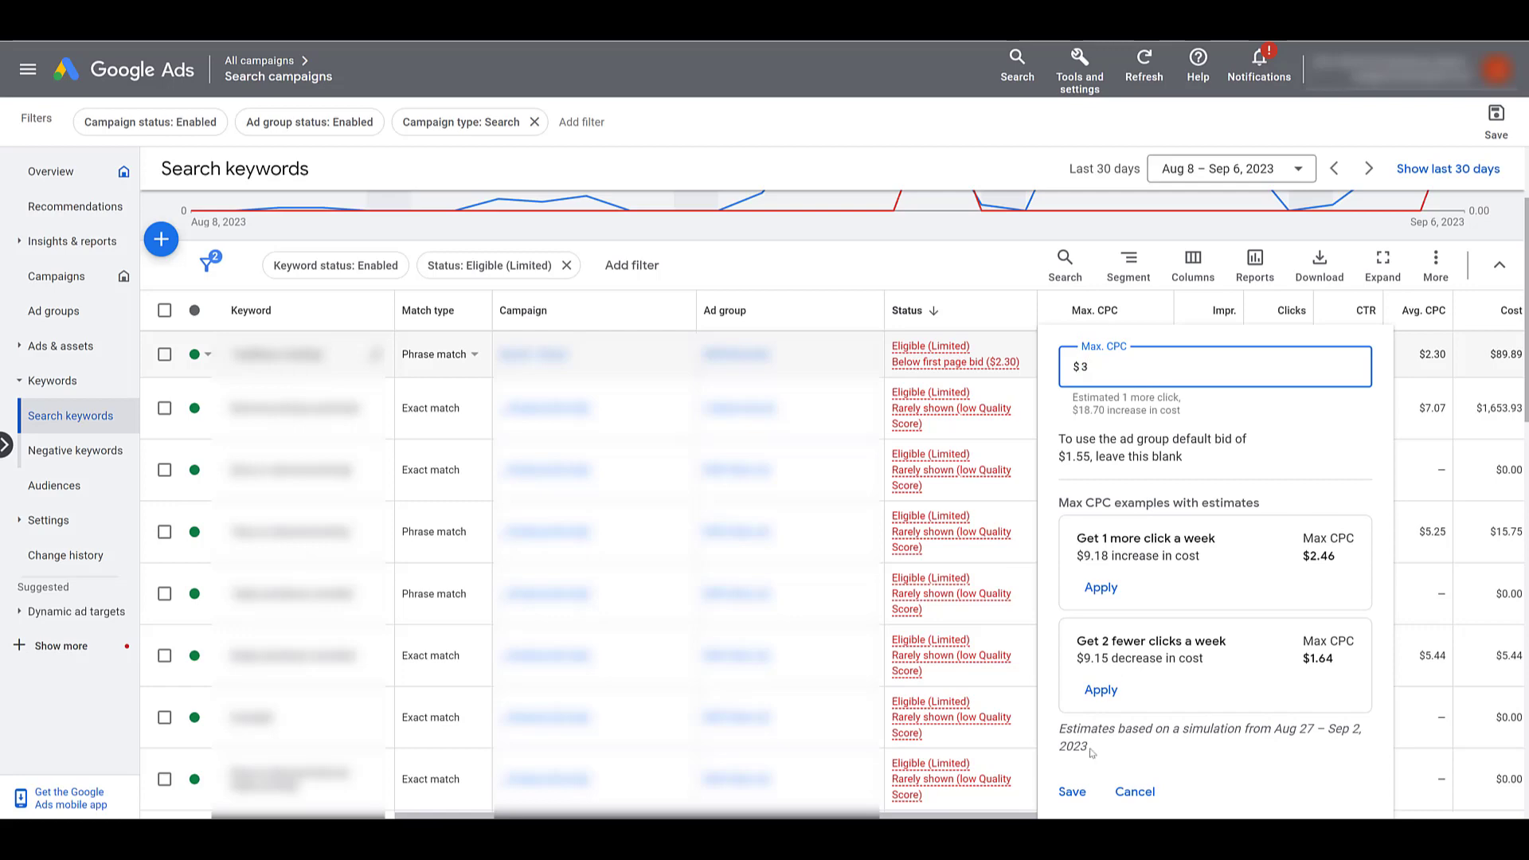
click(1073, 793)
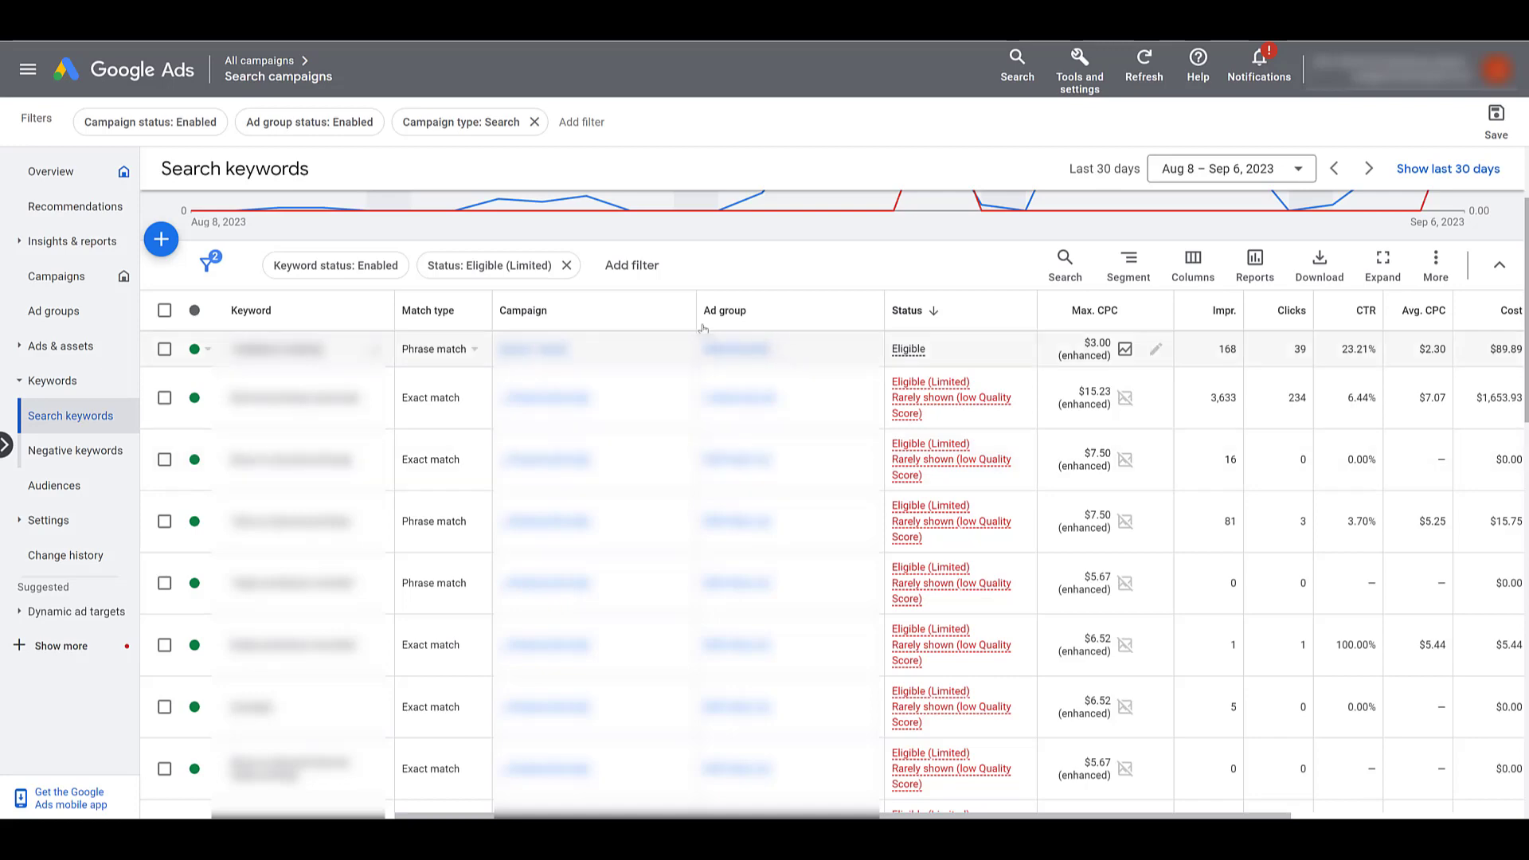
Replace the Eligible (Limited) filter with a Status reason filter ticking Low search volume
click(533, 271)
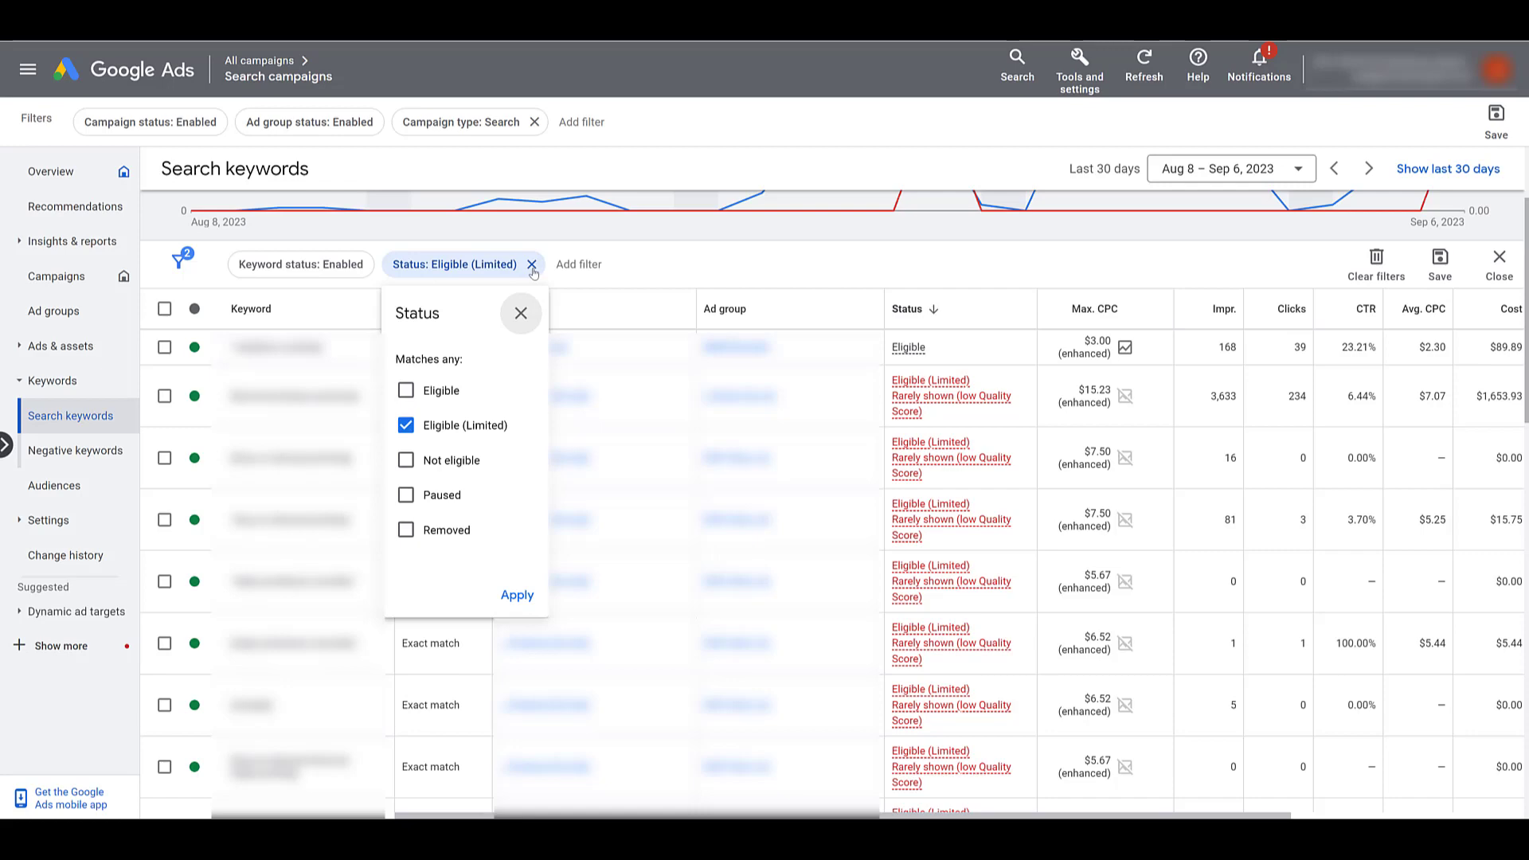
click(532, 264)
click(451, 266)
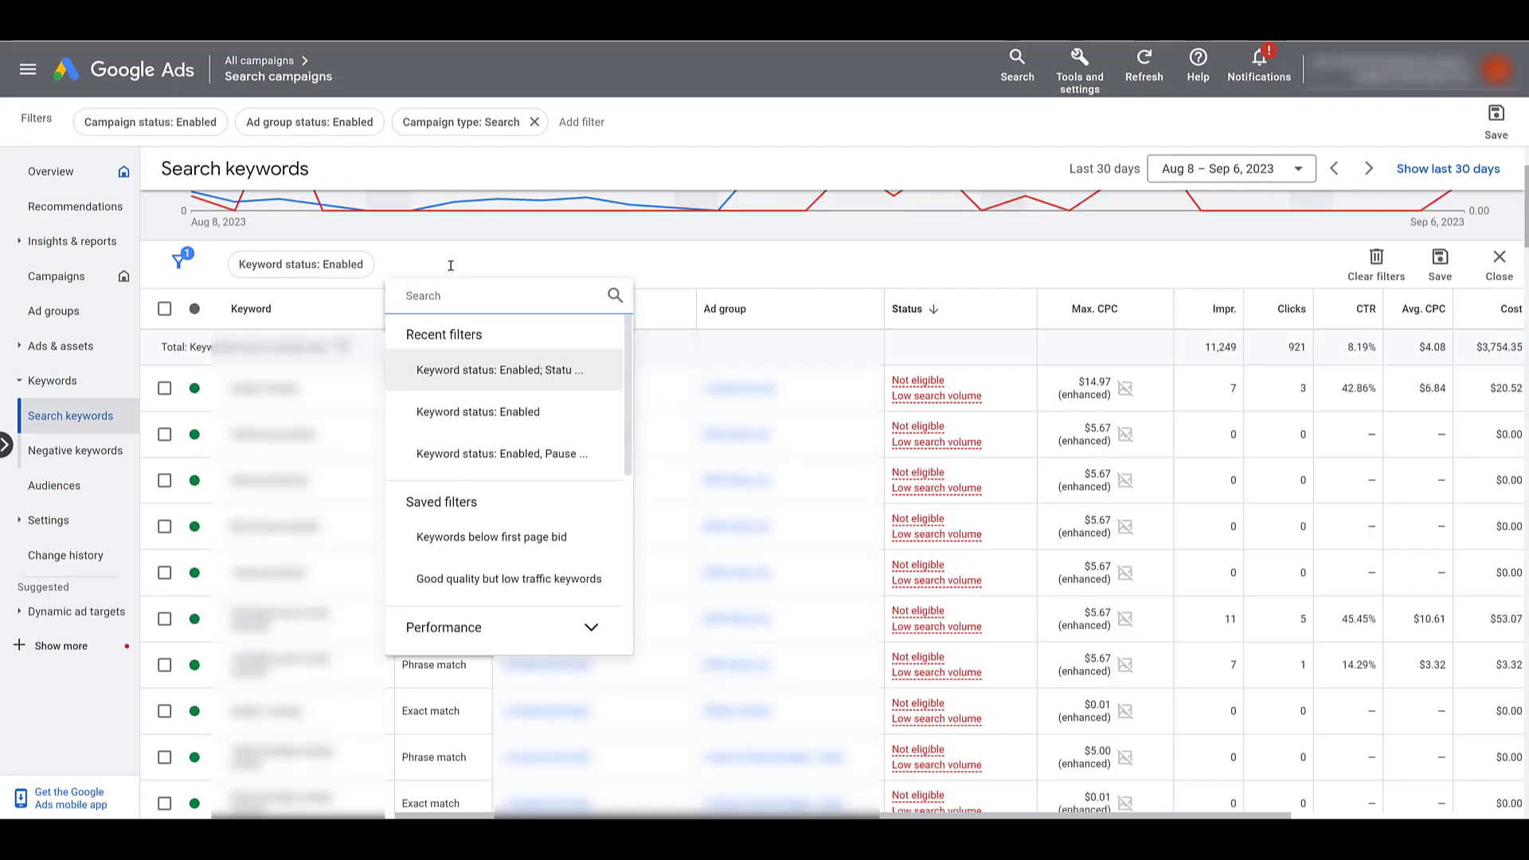
text(status reason)
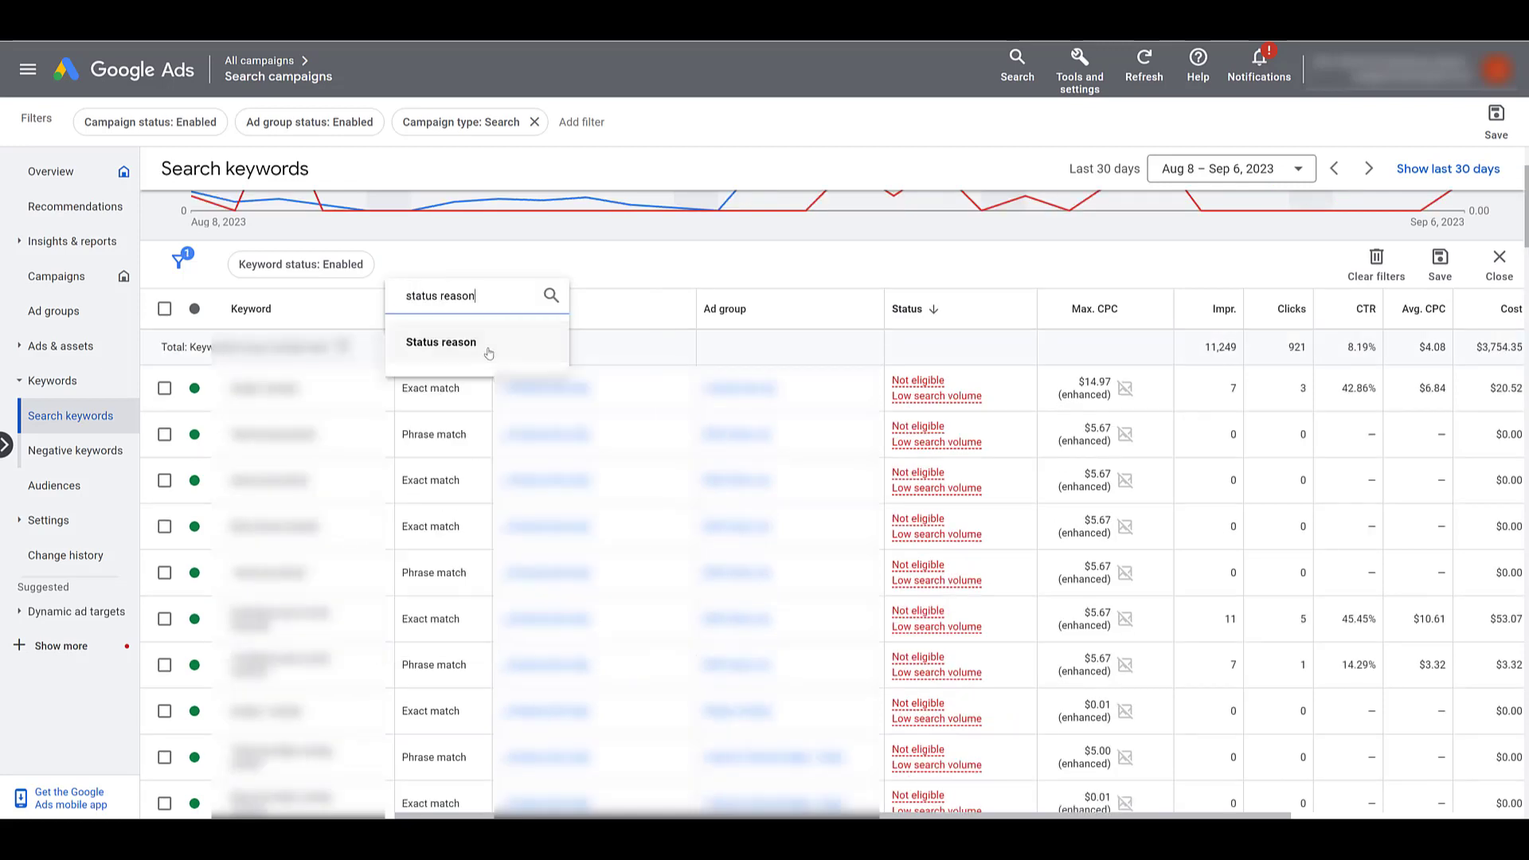
click(489, 351)
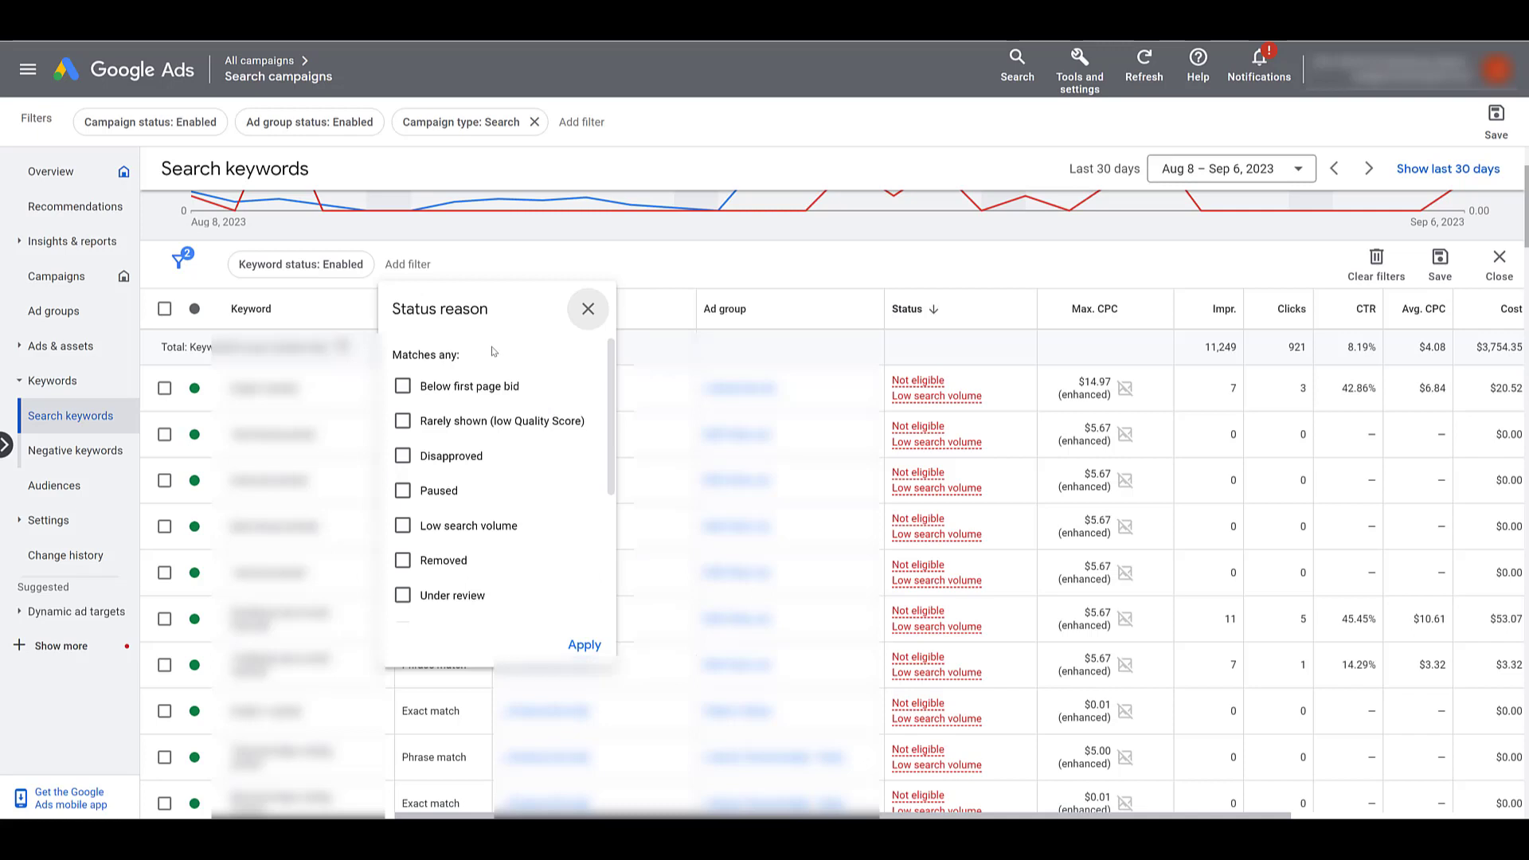
click(454, 527)
Apply the Low search volume status reason filter, review the Not eligible keywords, then remove it
click(585, 646)
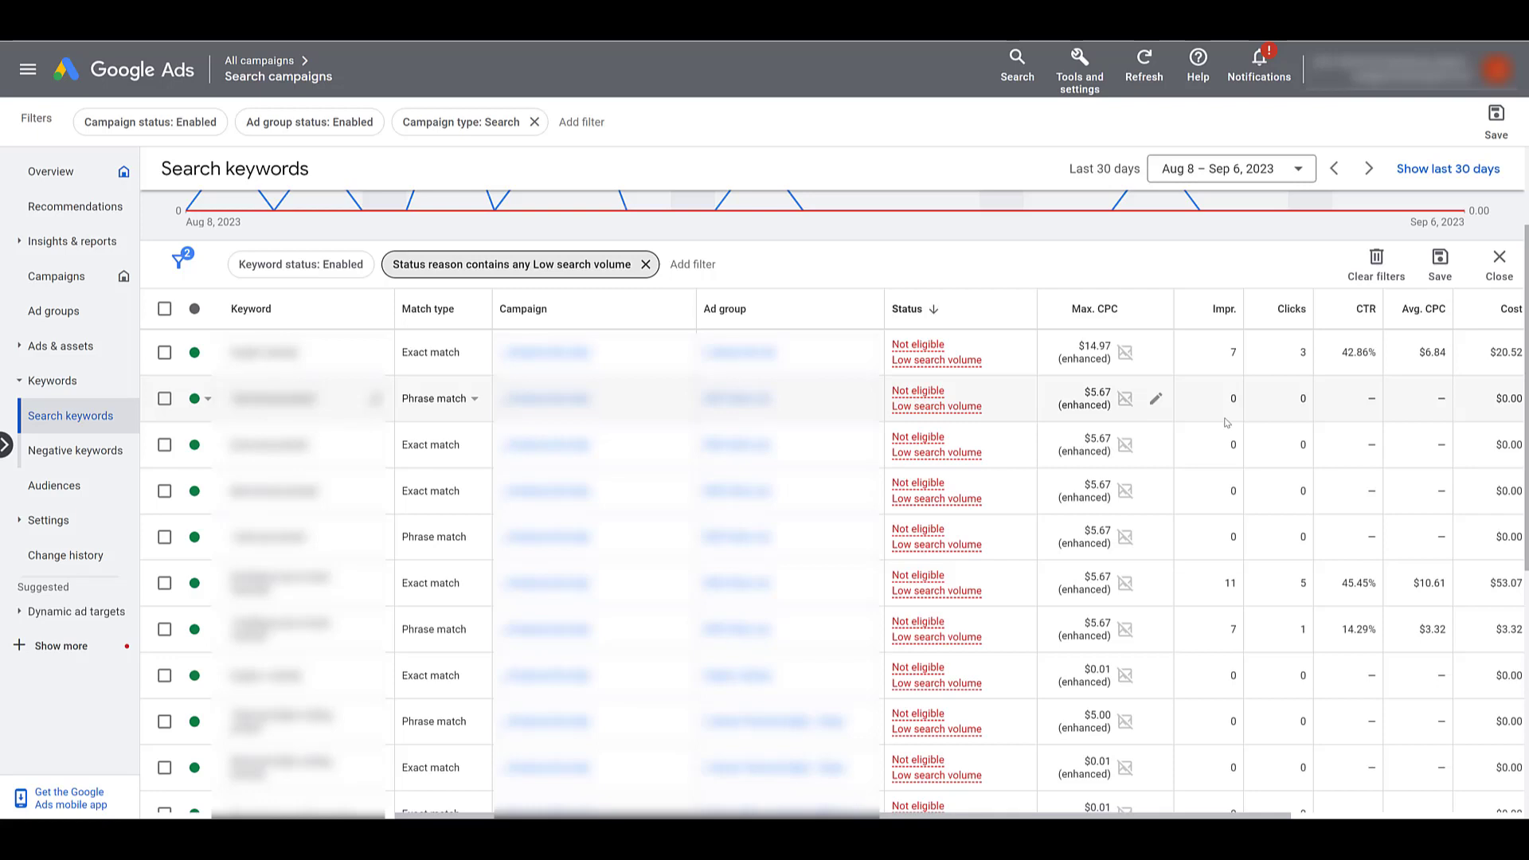
click(645, 266)
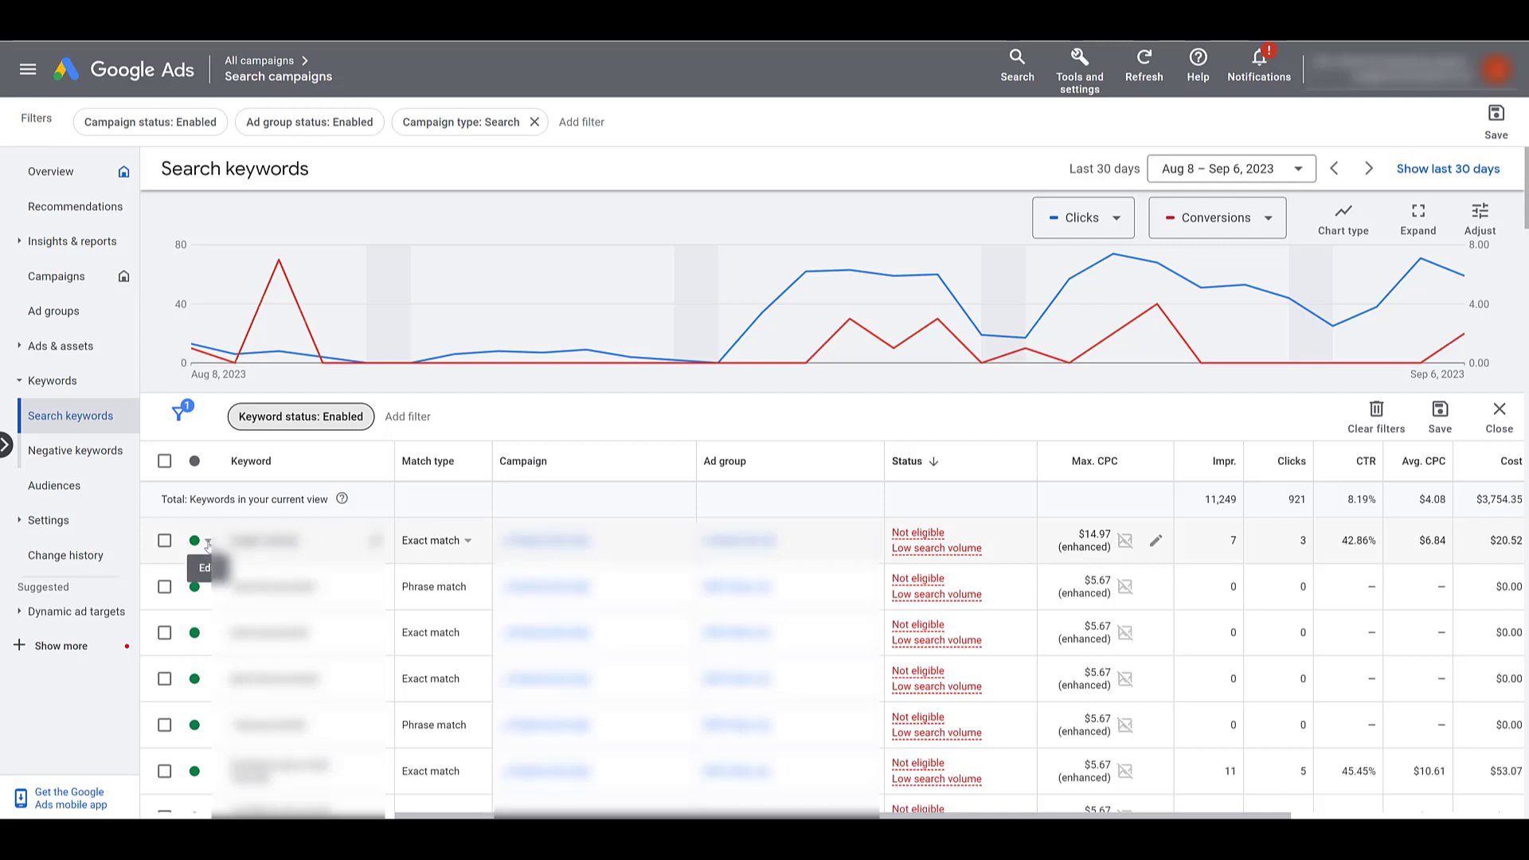
Pause the top low-search-volume keyword at $14.97 max CPC and recheck its status options
click(208, 544)
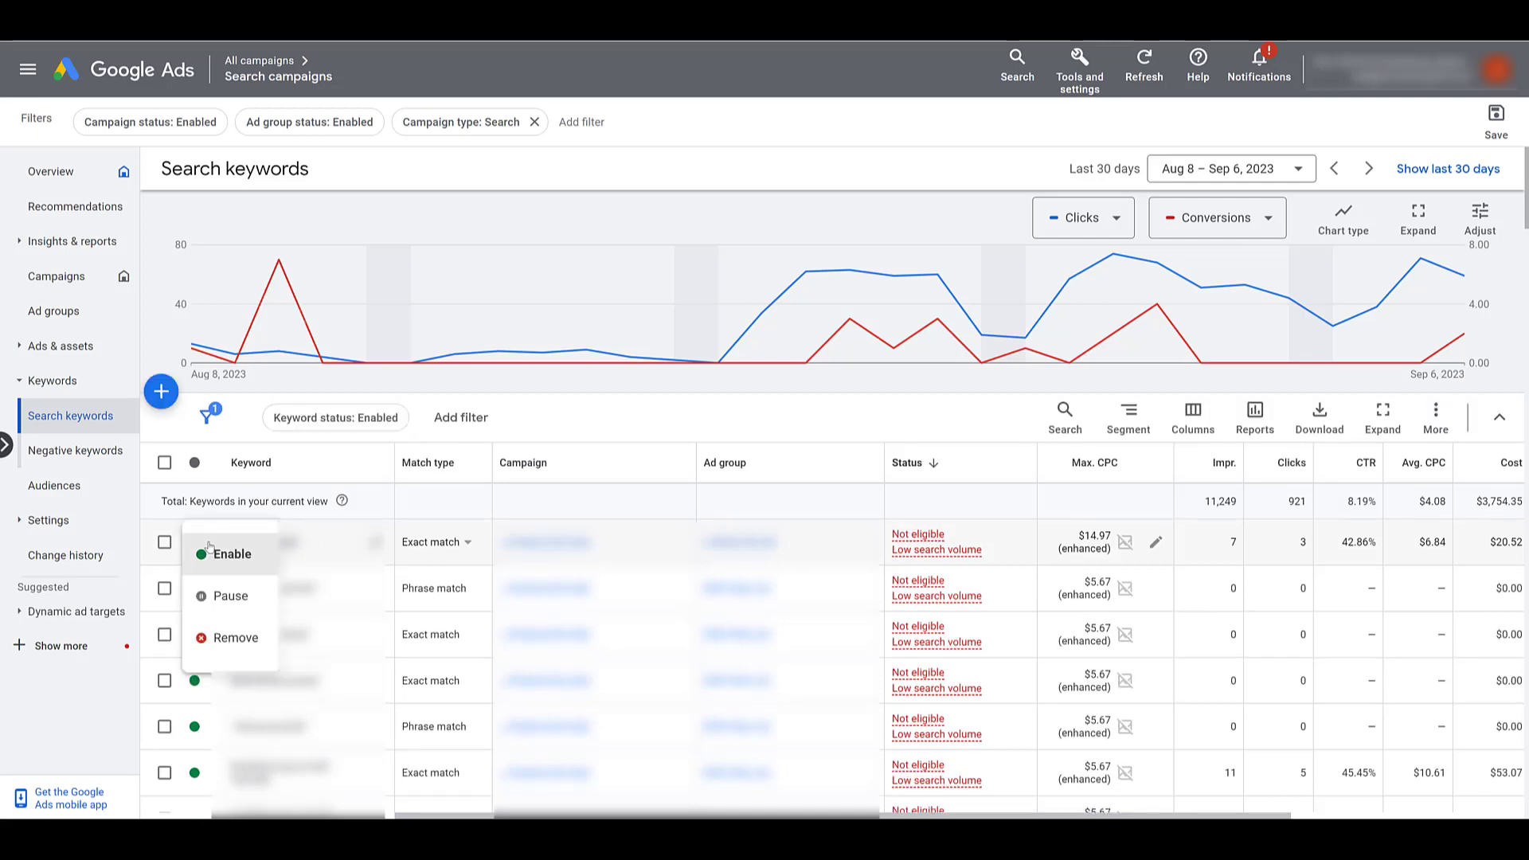
click(253, 609)
mouse_move(914, 540)
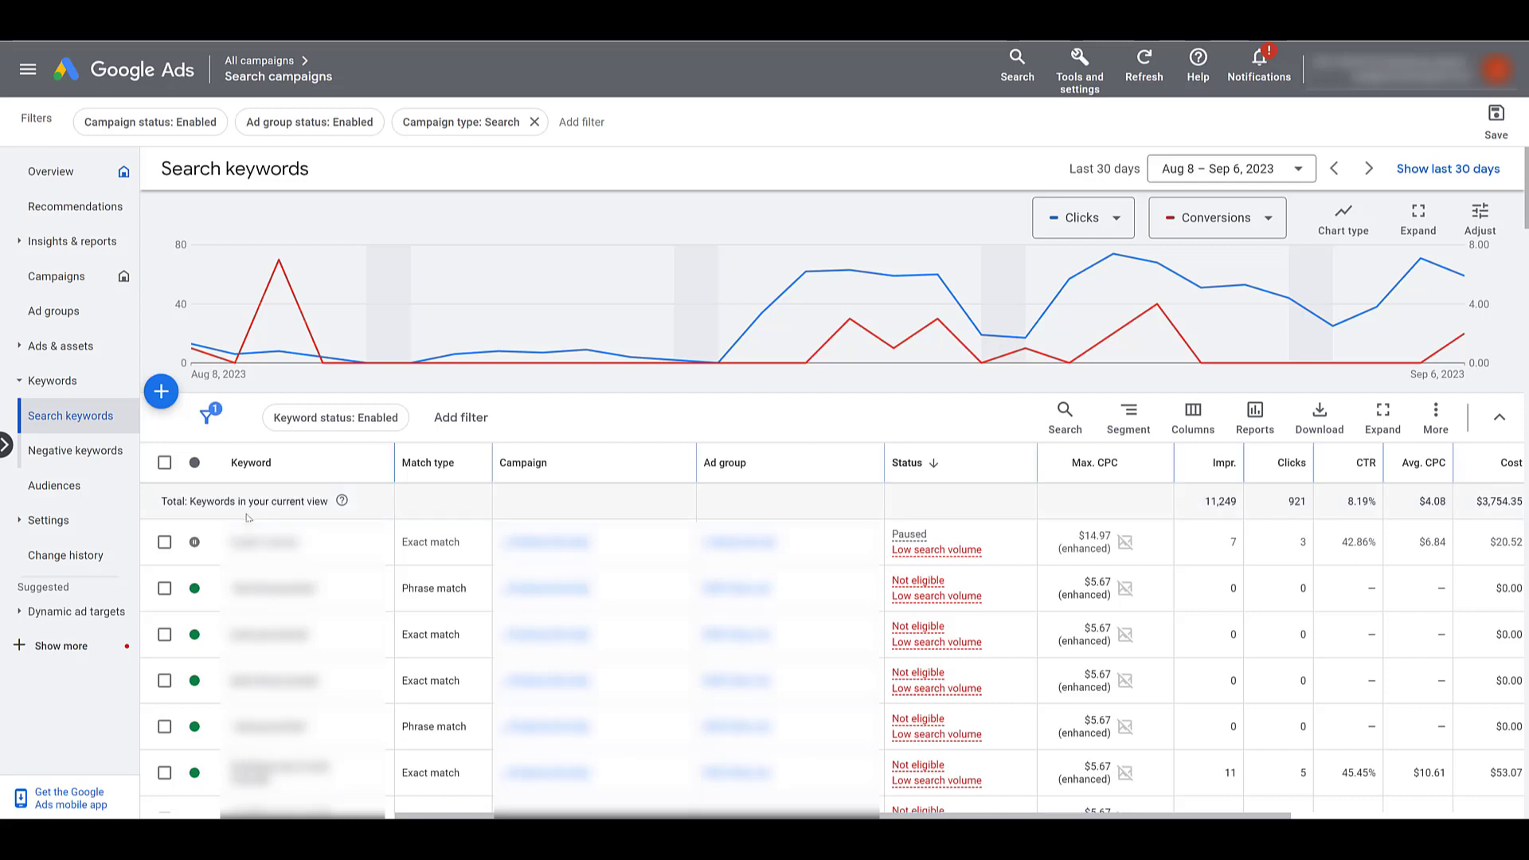
click(209, 545)
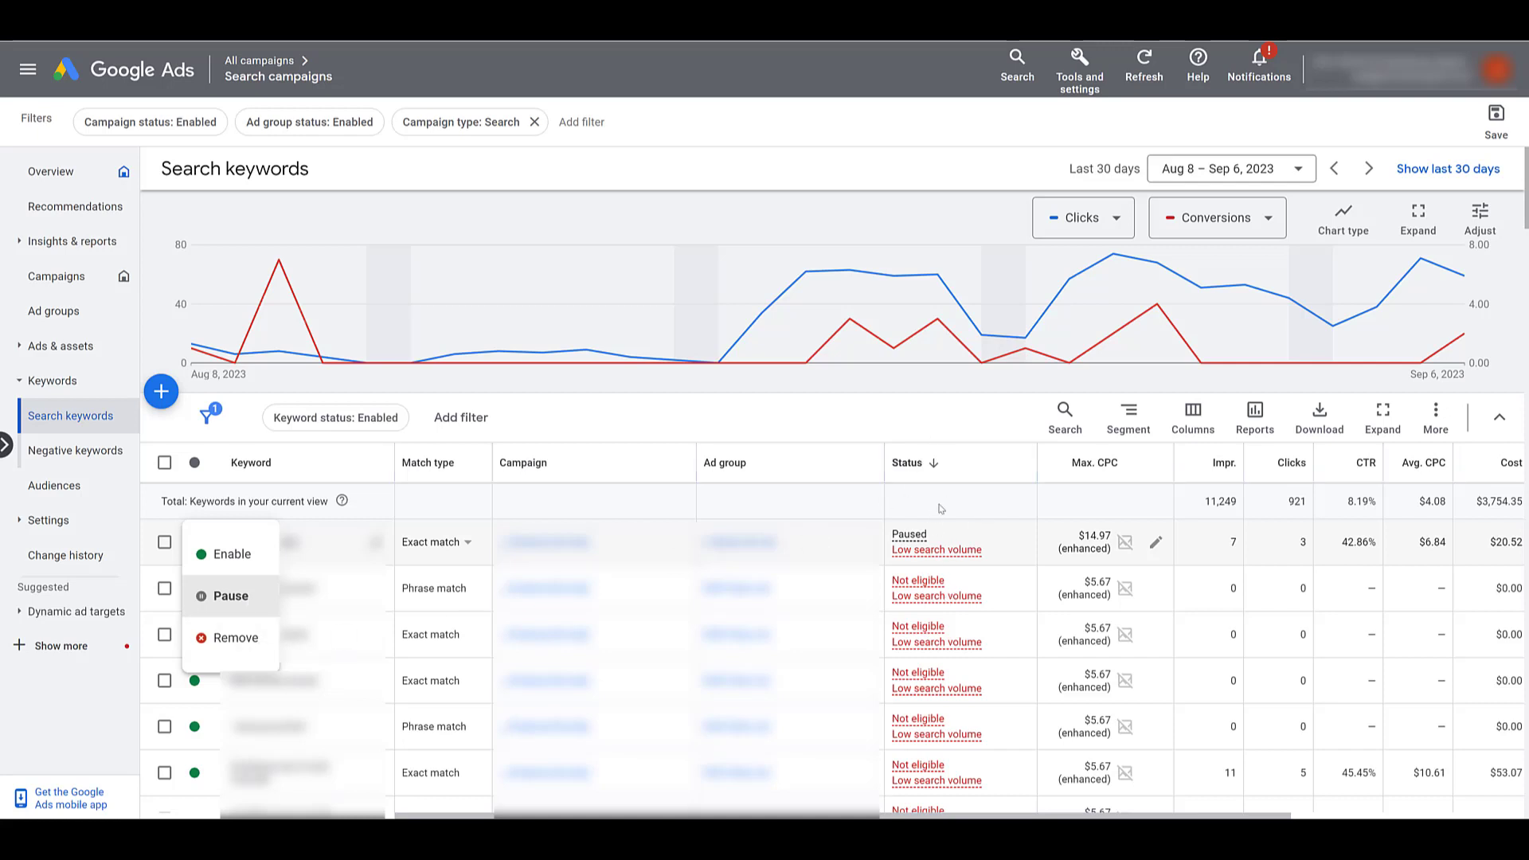
mouse_move(950, 532)
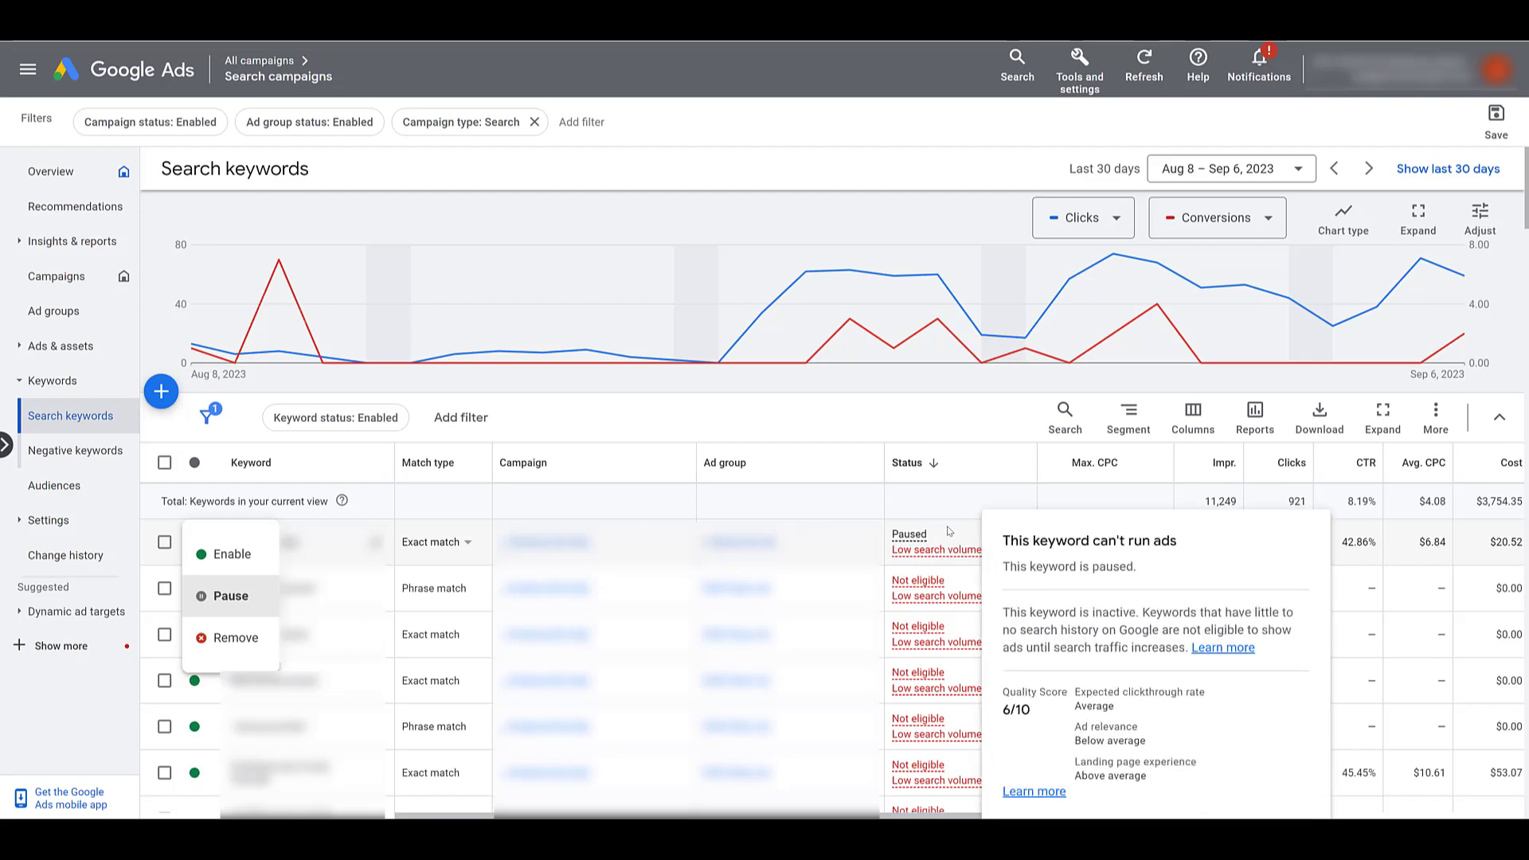
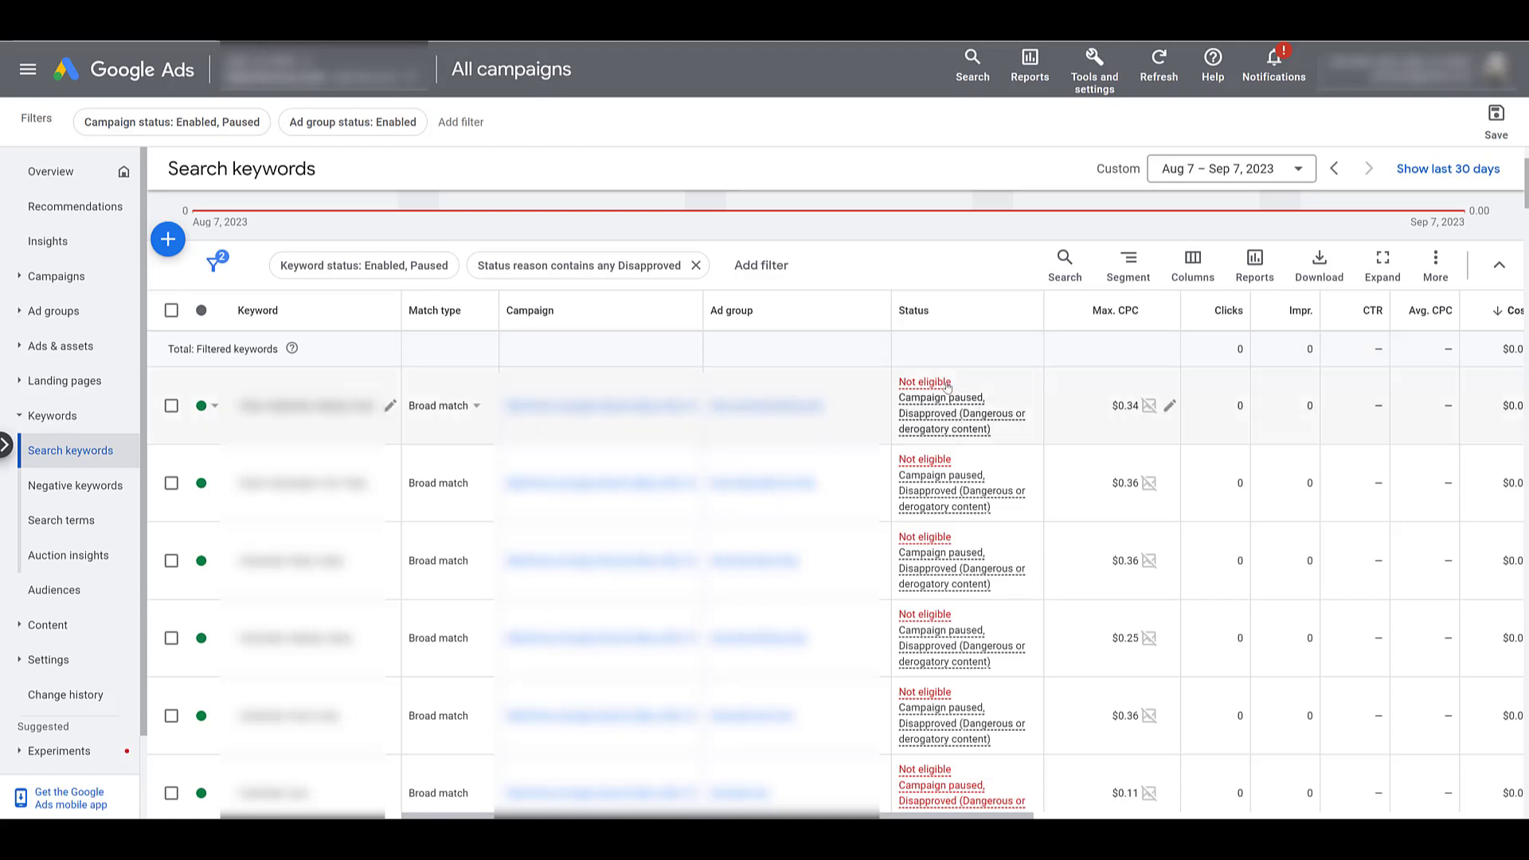
Open the Dangerous or derogatory content policy from the first keyword's Disapproved status card
mouse_move(1027, 388)
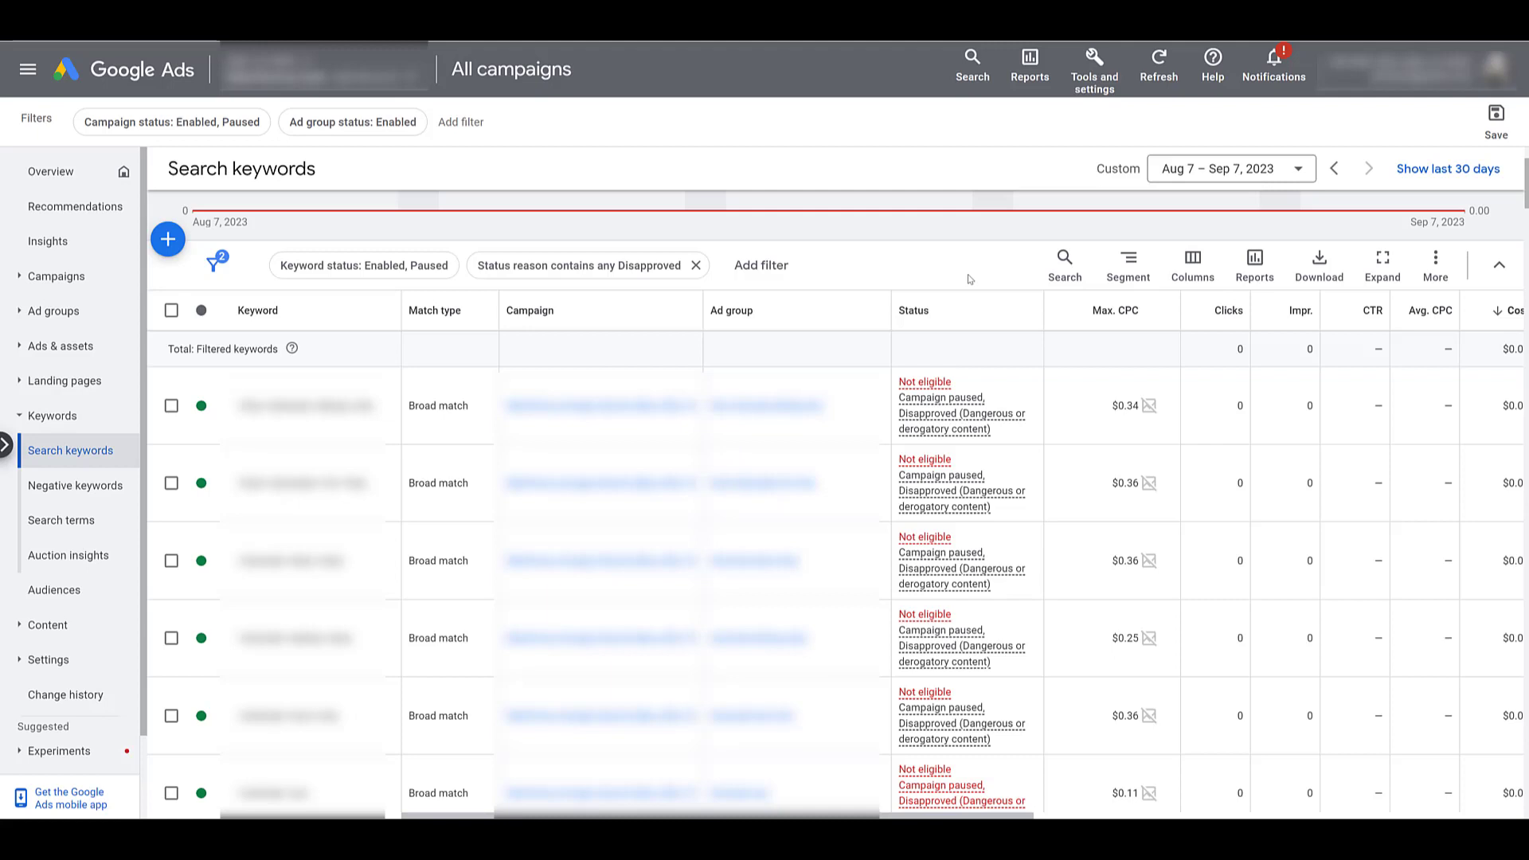
mouse_move(988, 428)
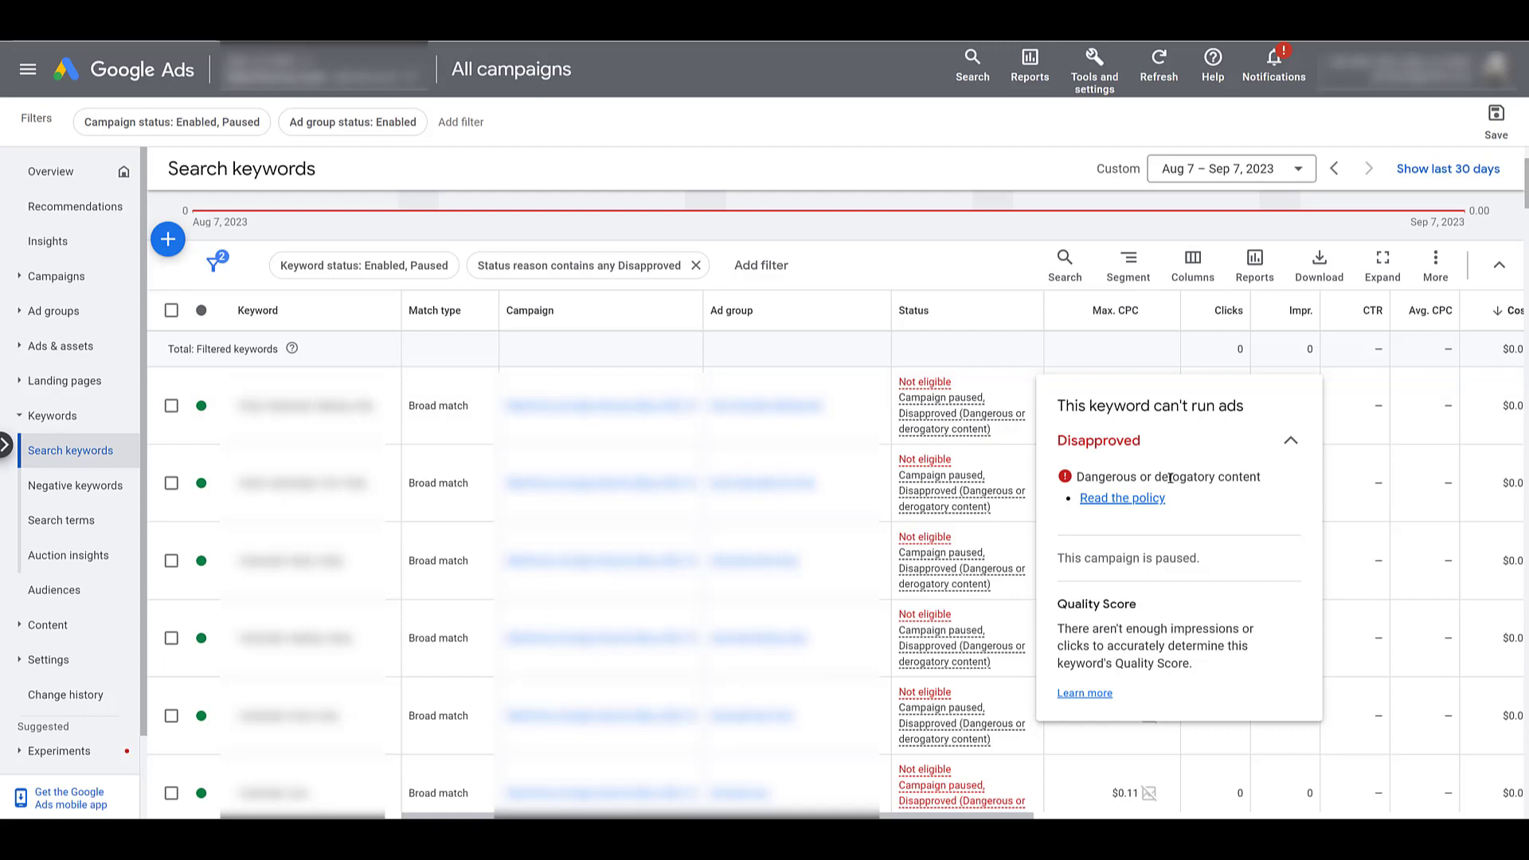
click(1137, 502)
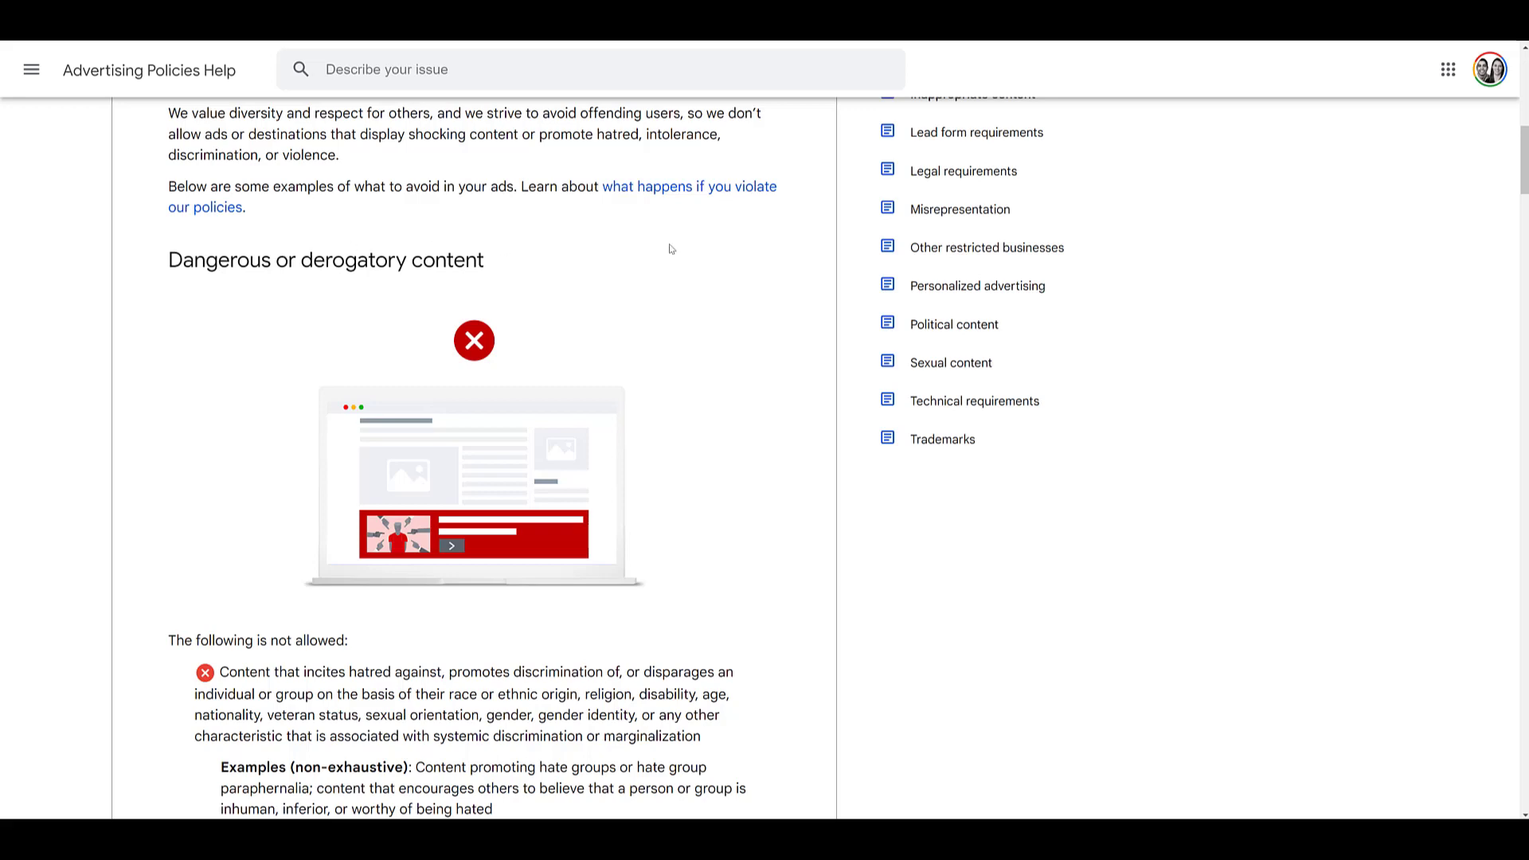
Scroll through the policy's list of disallowed content, such as hate-inciting and harassing material
scroll(671, 249, down, 1)
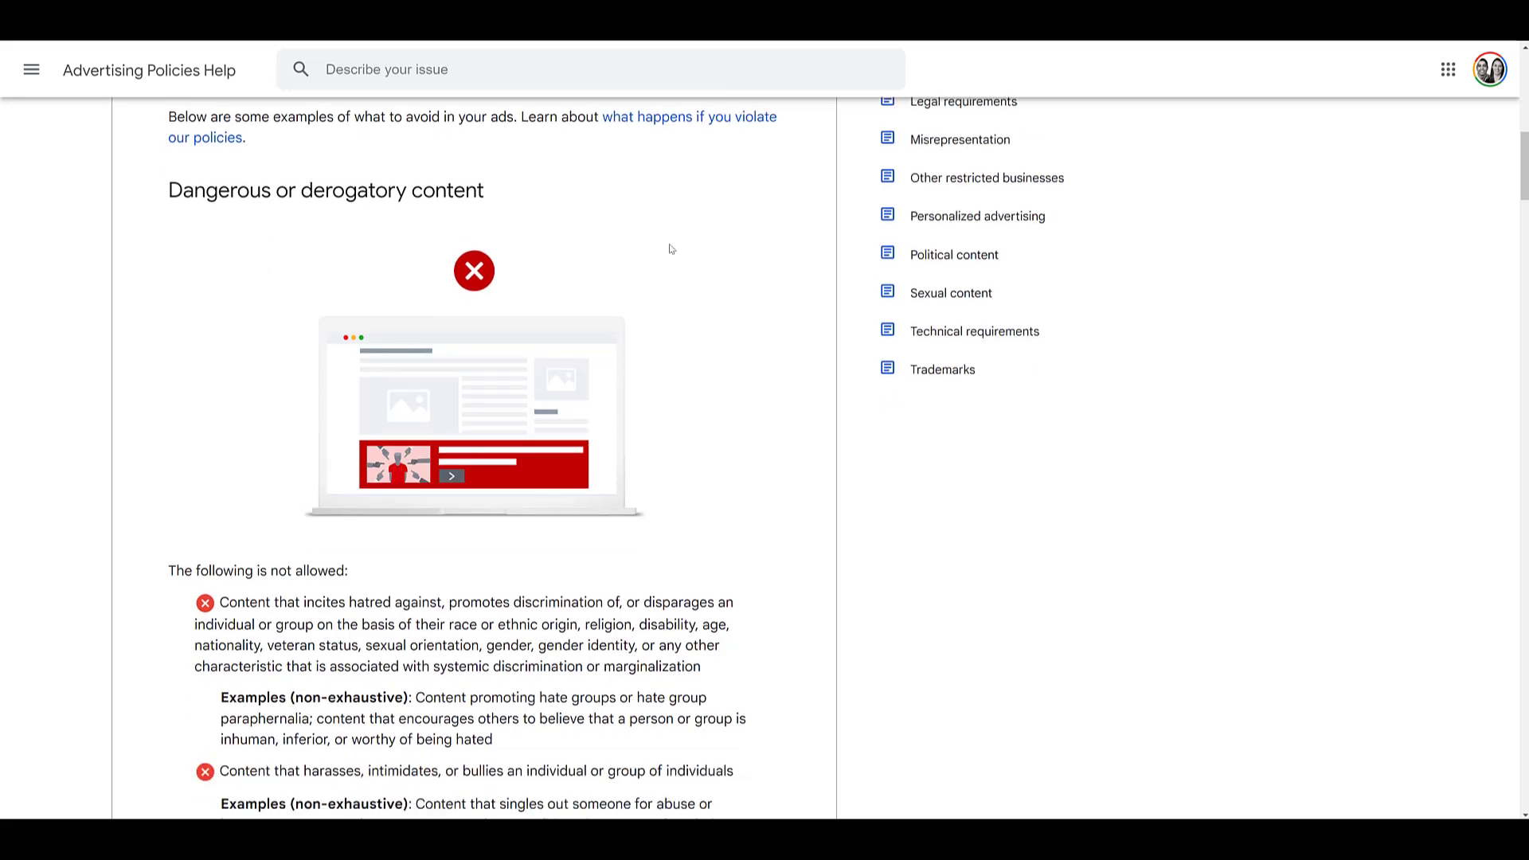
scroll(672, 249, down, 1)
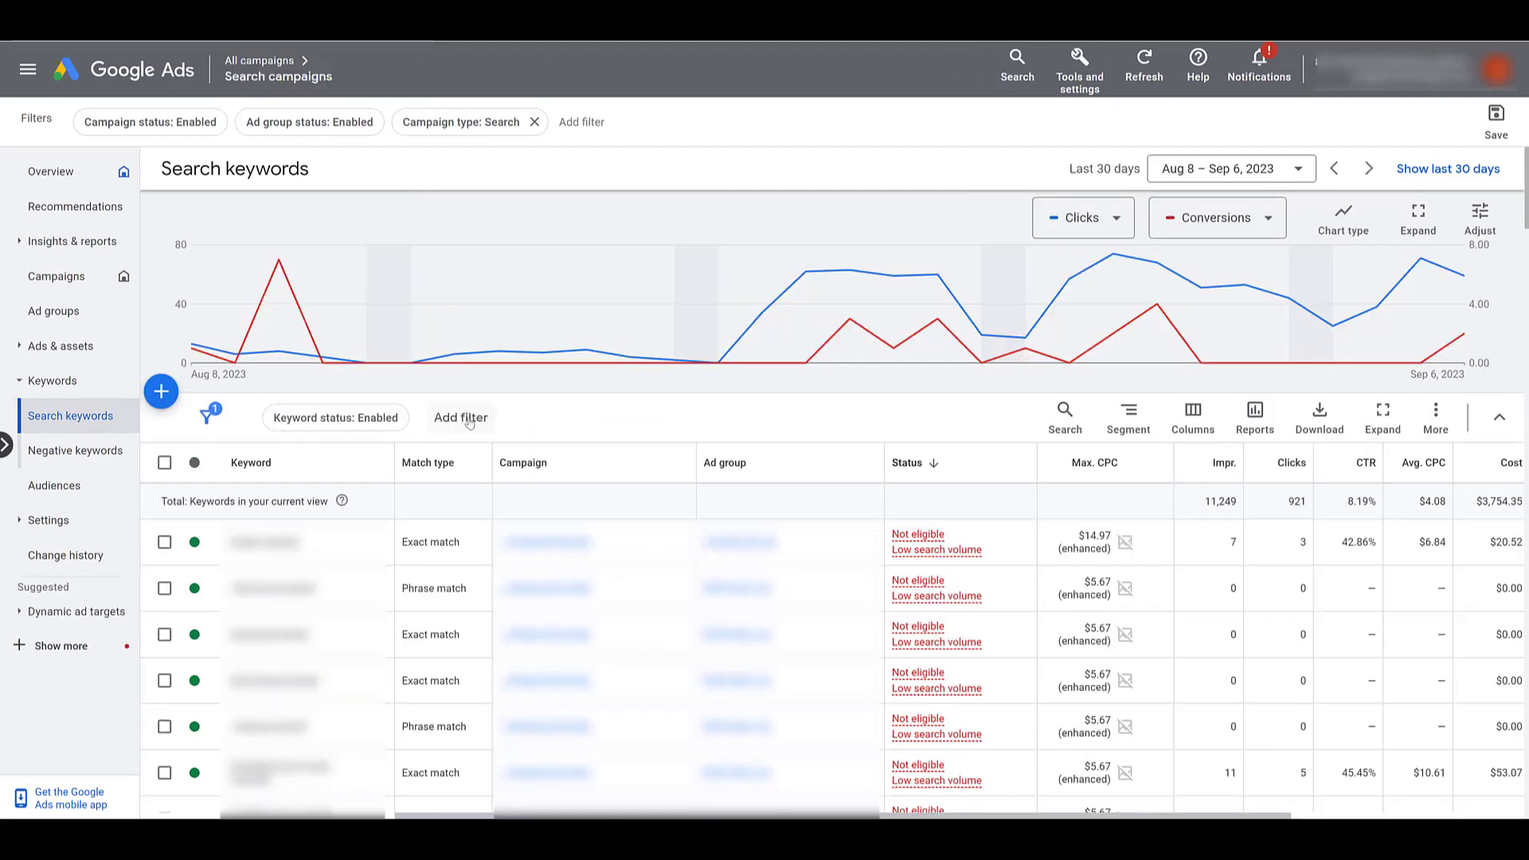
click(470, 422)
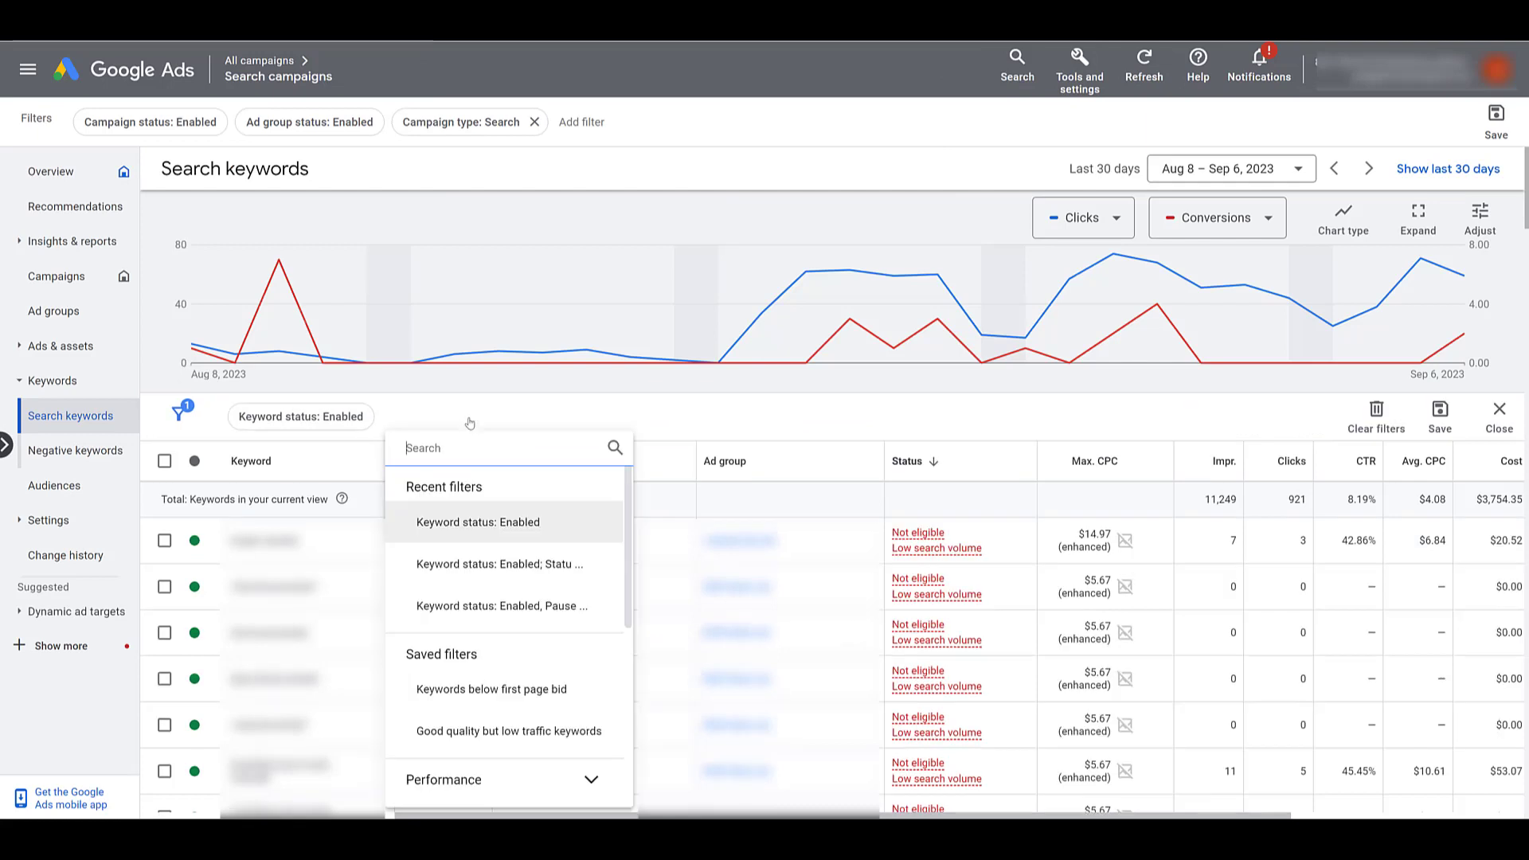
text(s)
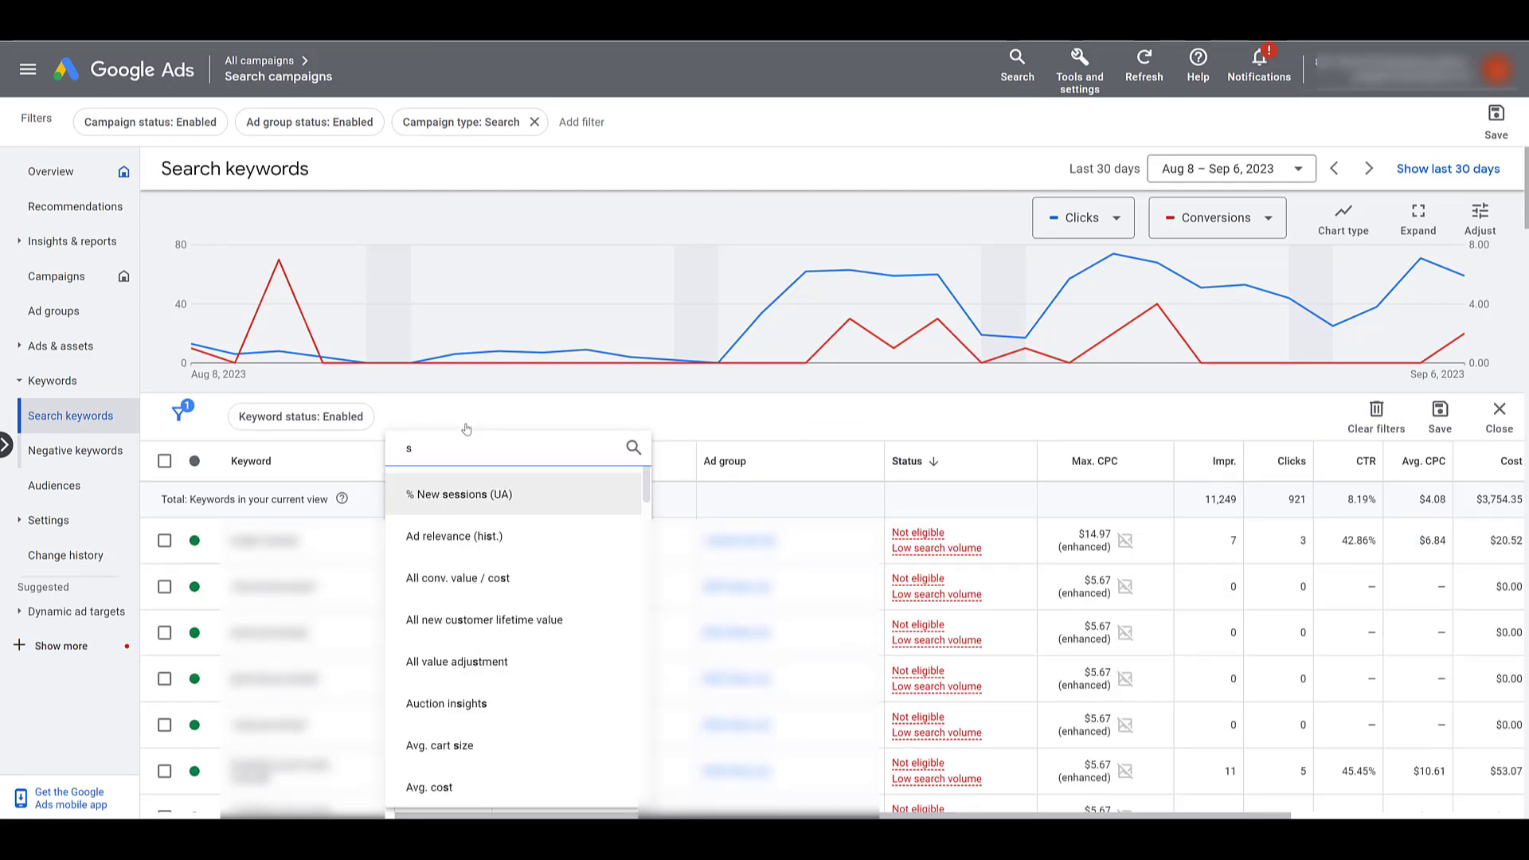
click(478, 485)
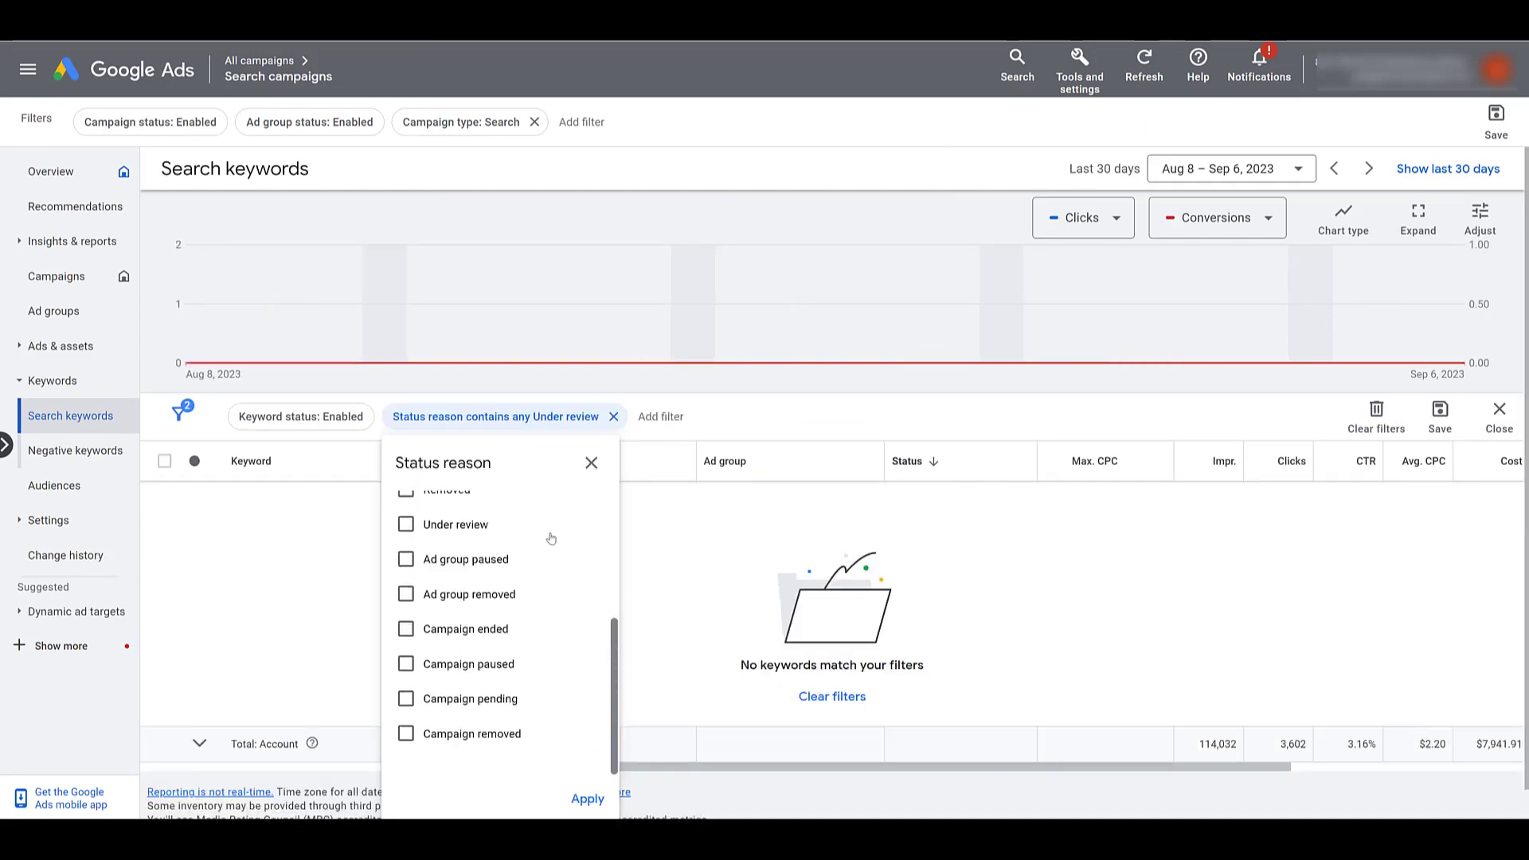
click(508, 707)
click(587, 799)
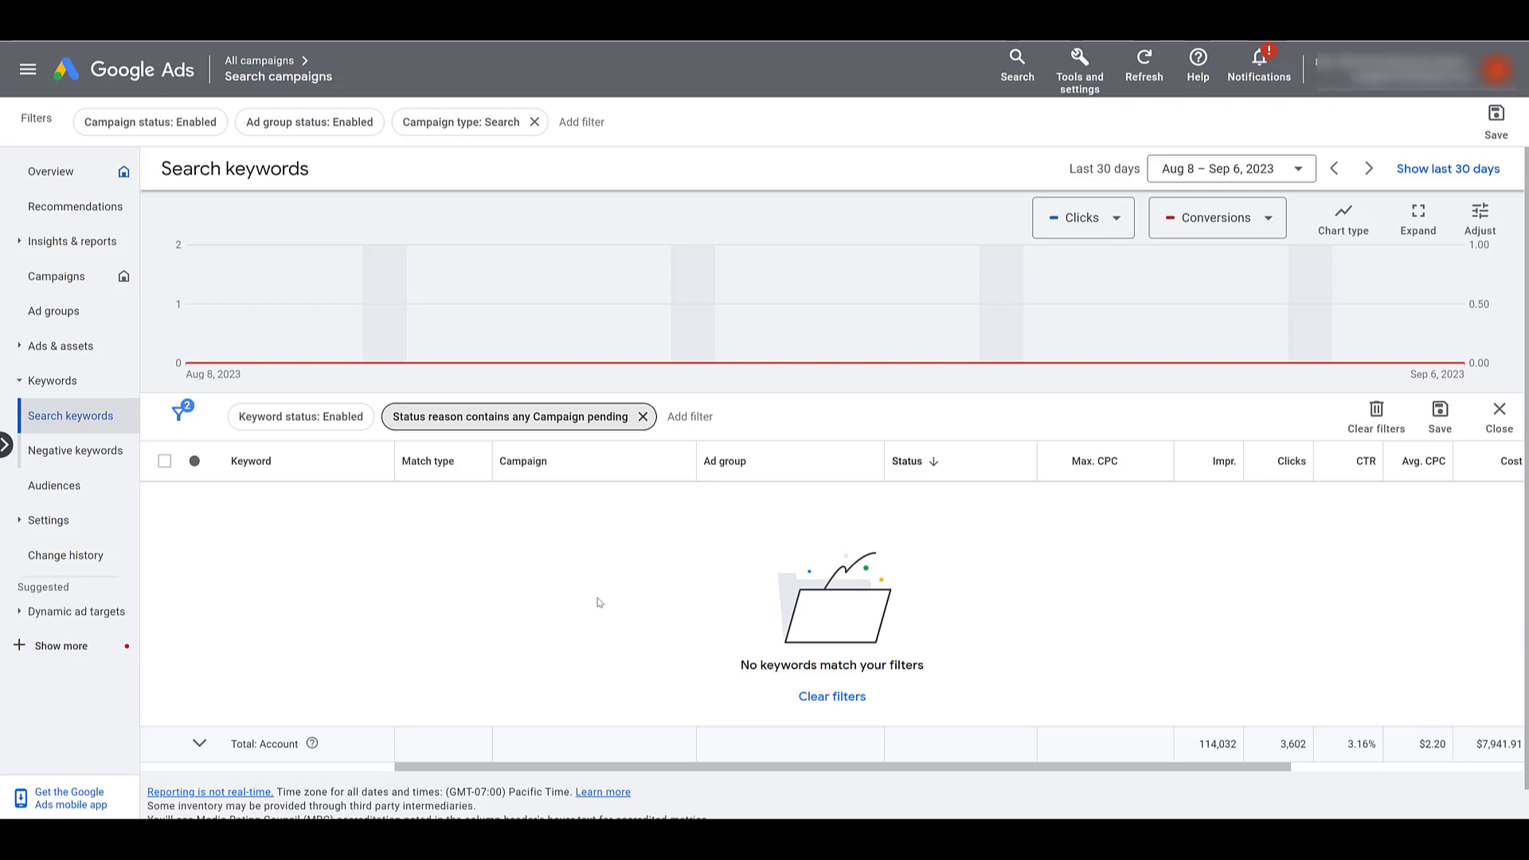
click(643, 417)
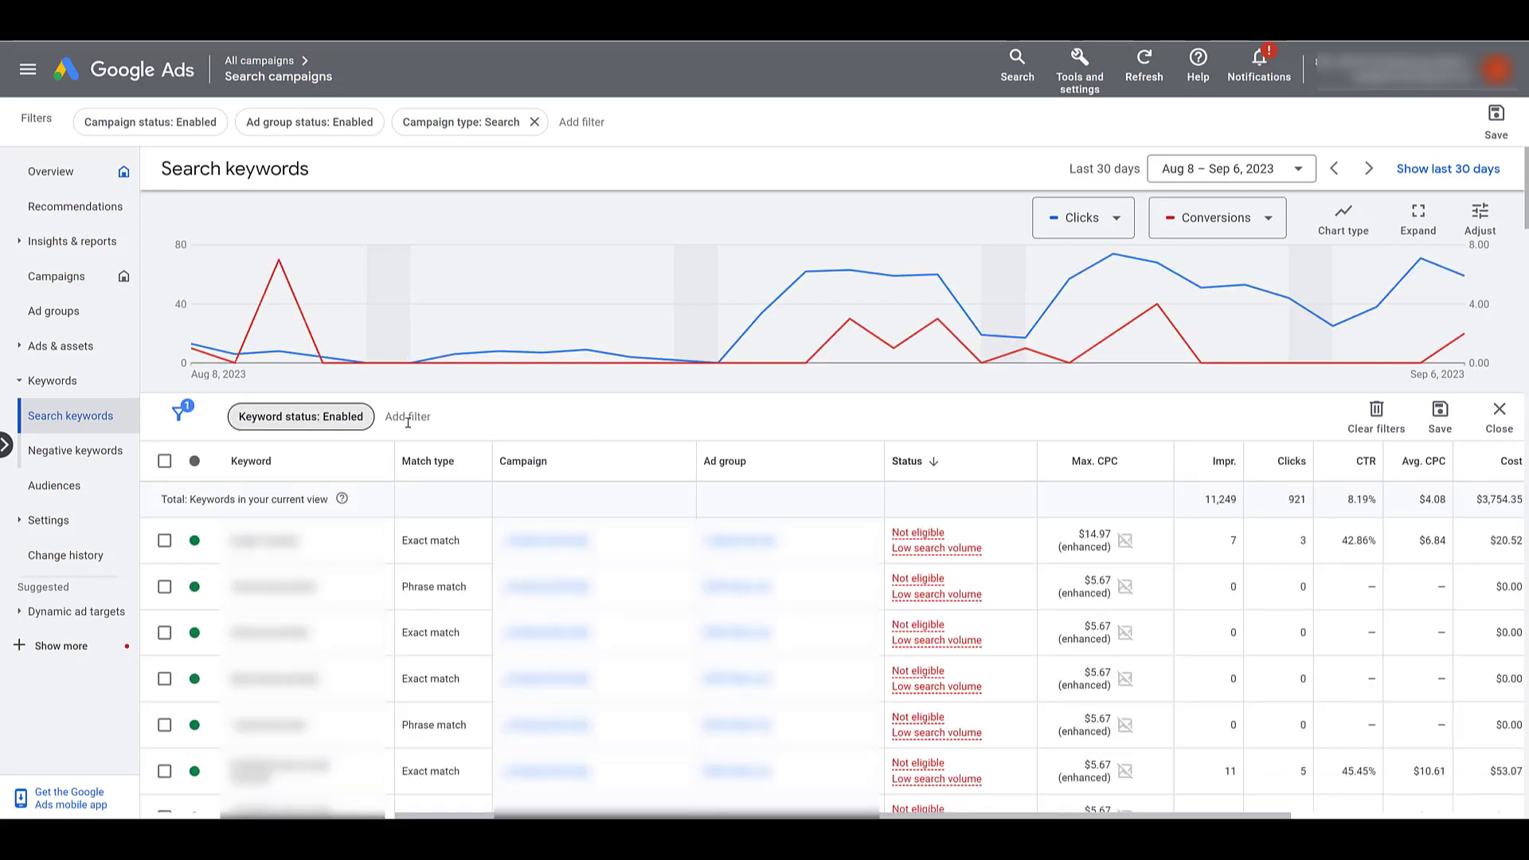
Discard an Under review status reason filter, then show the first keyword's Low search volume details
click(408, 418)
text(sta)
click(500, 543)
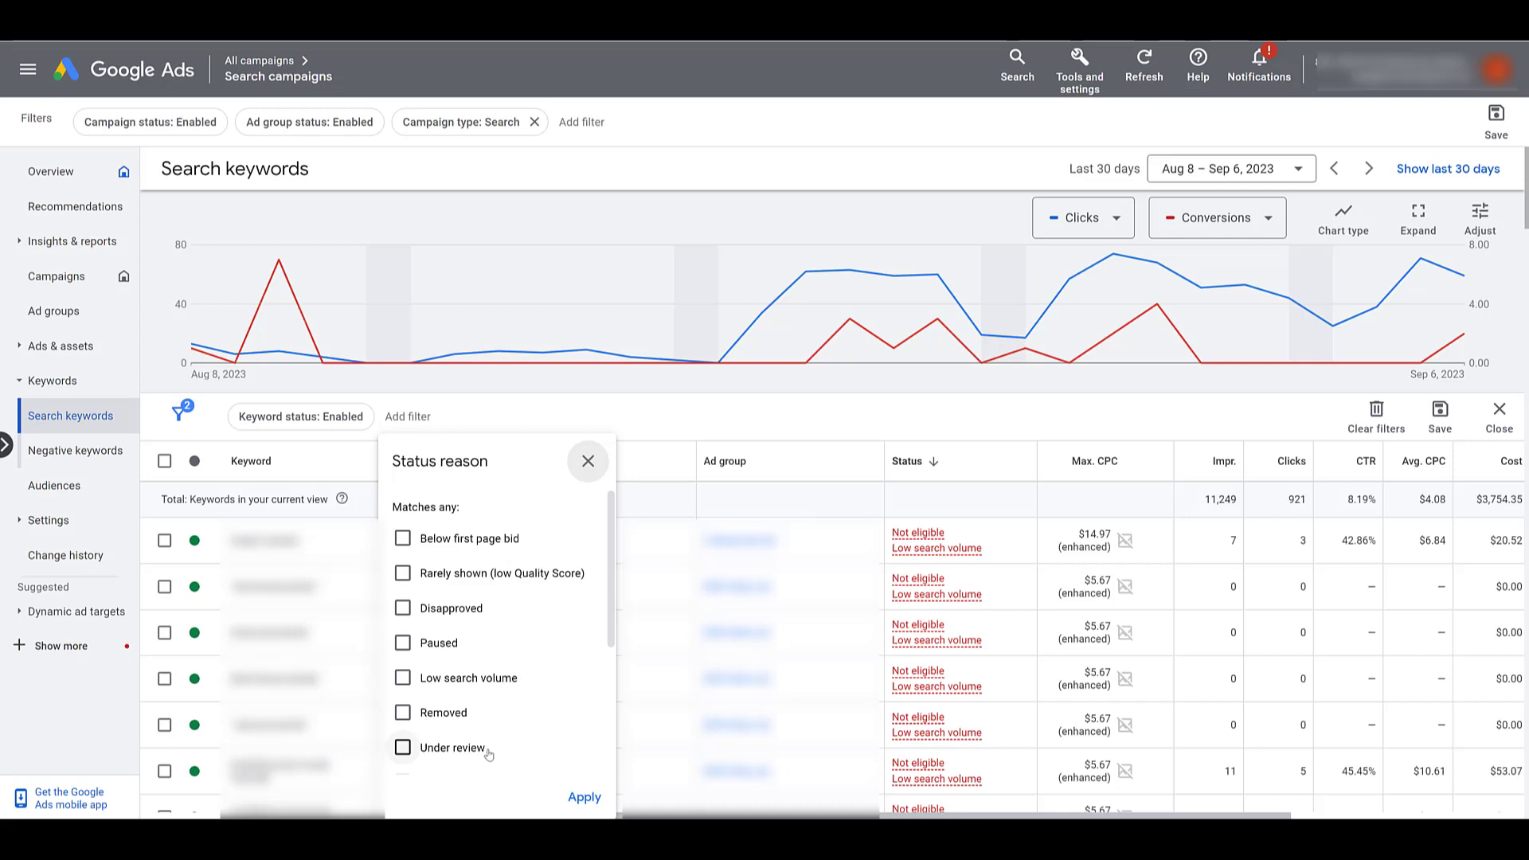
click(403, 748)
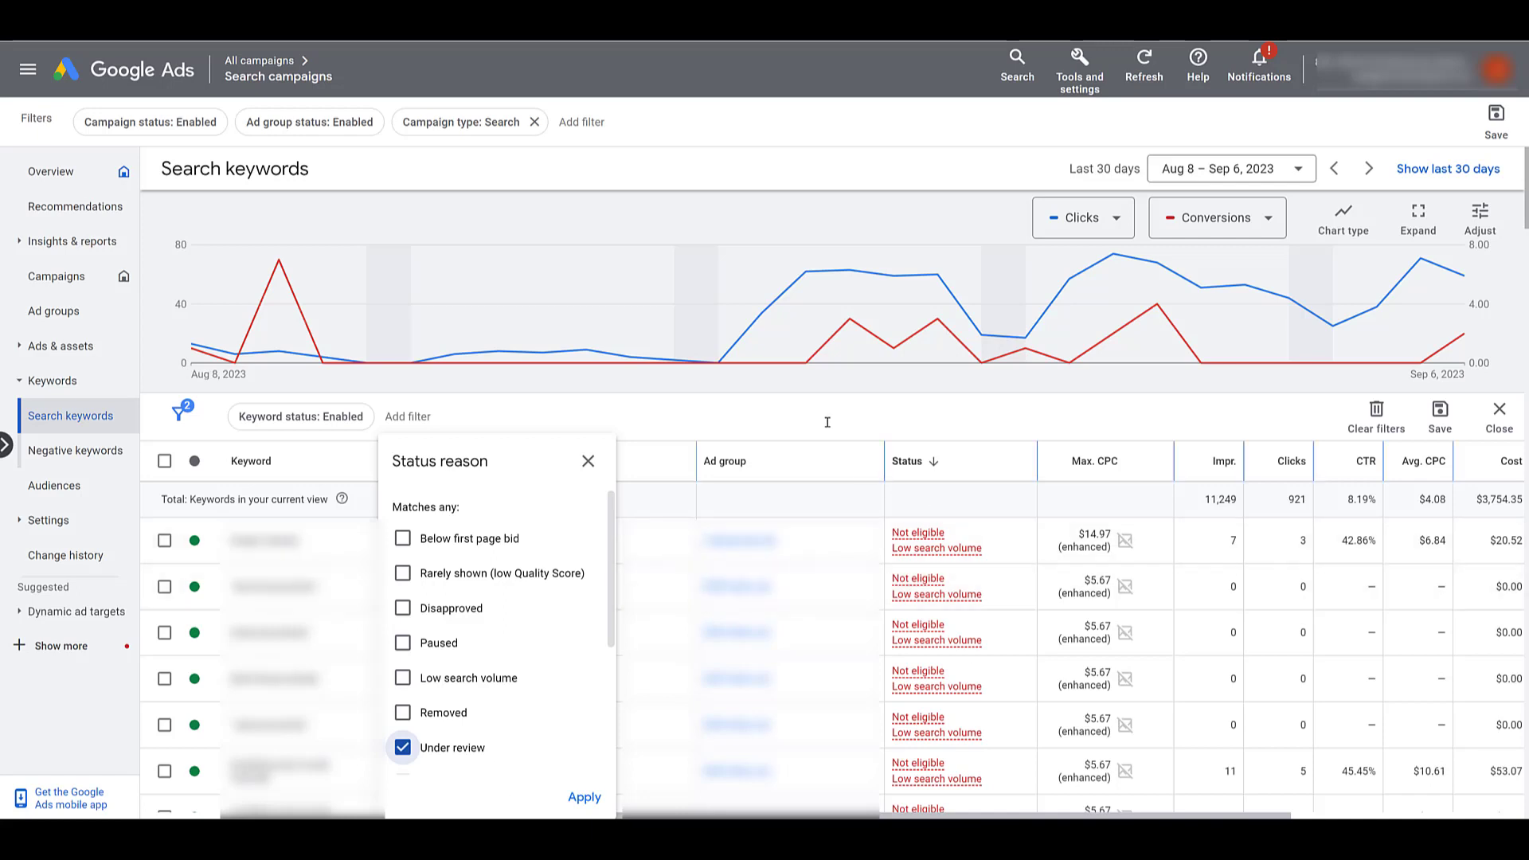
click(929, 412)
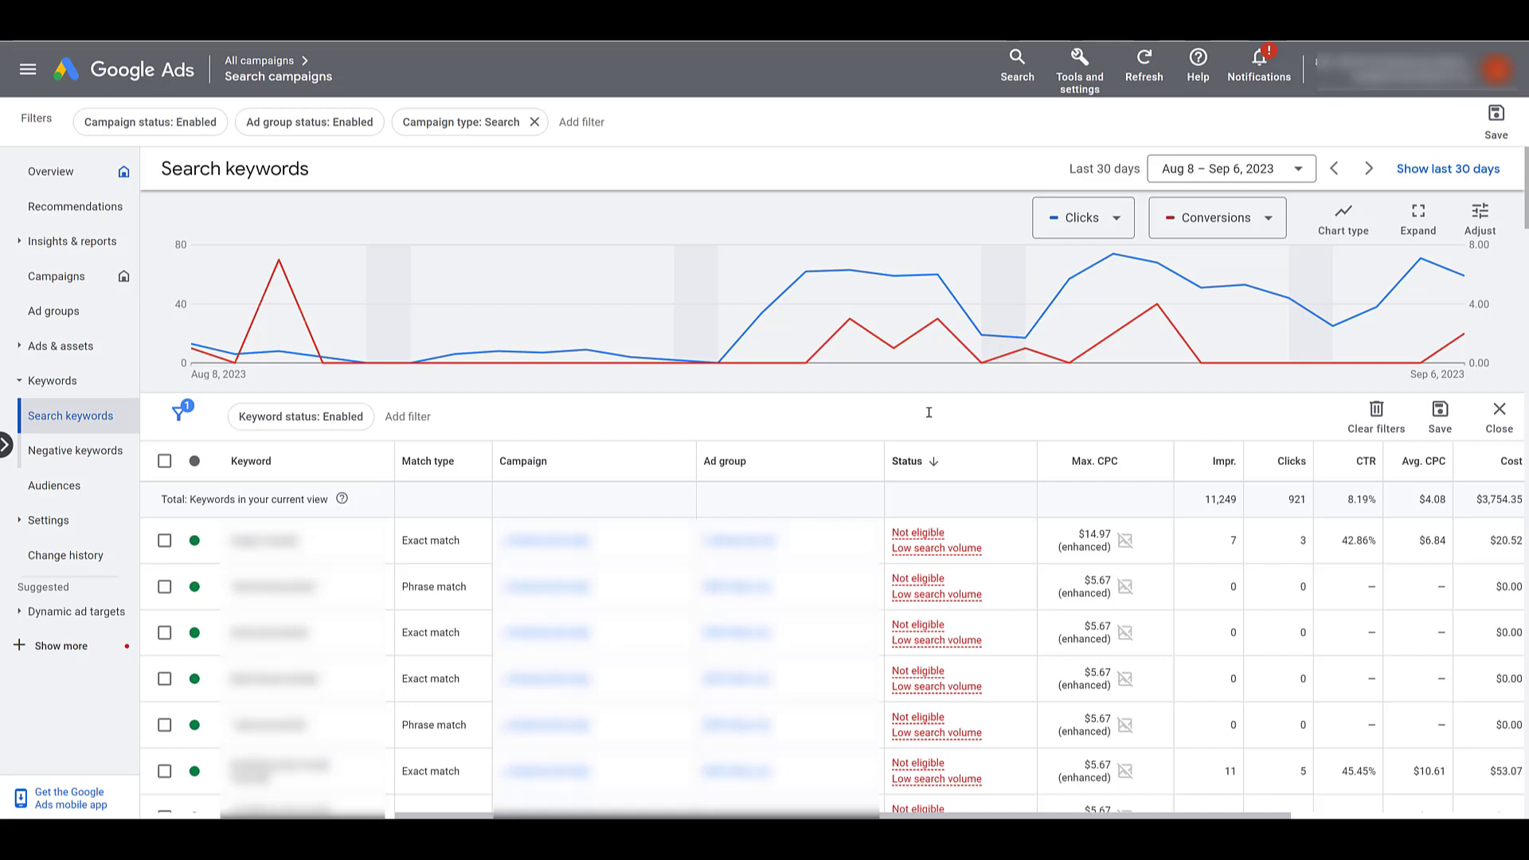
mouse_move(921, 538)
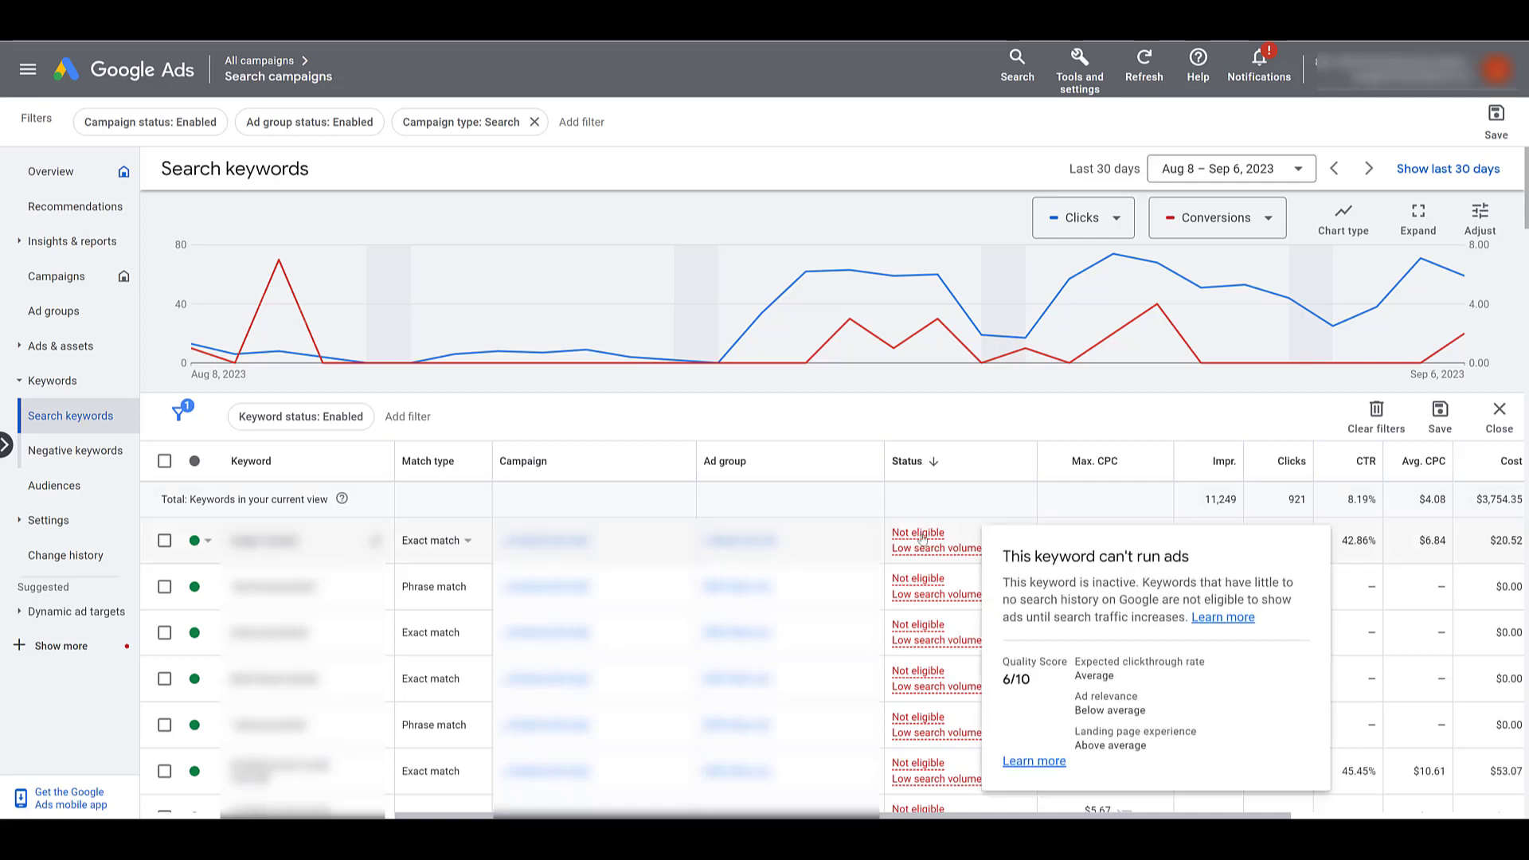